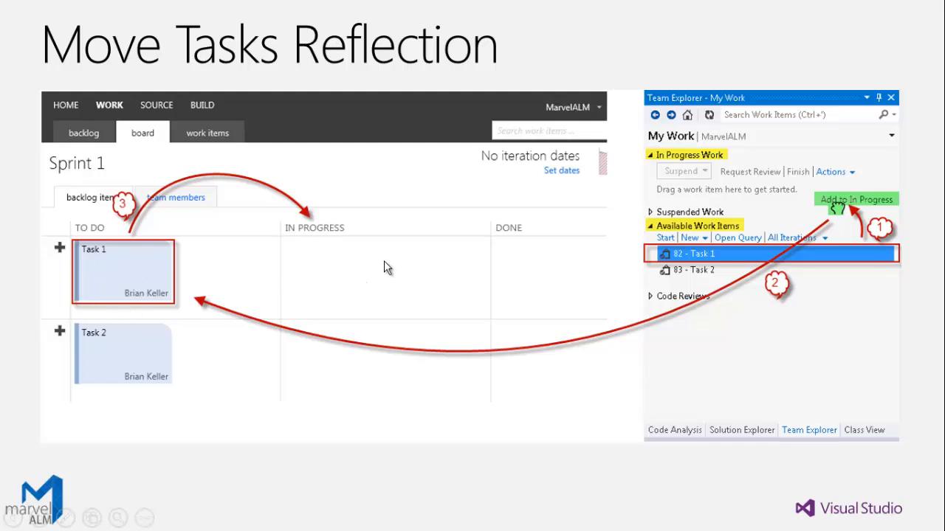
click(289, 298)
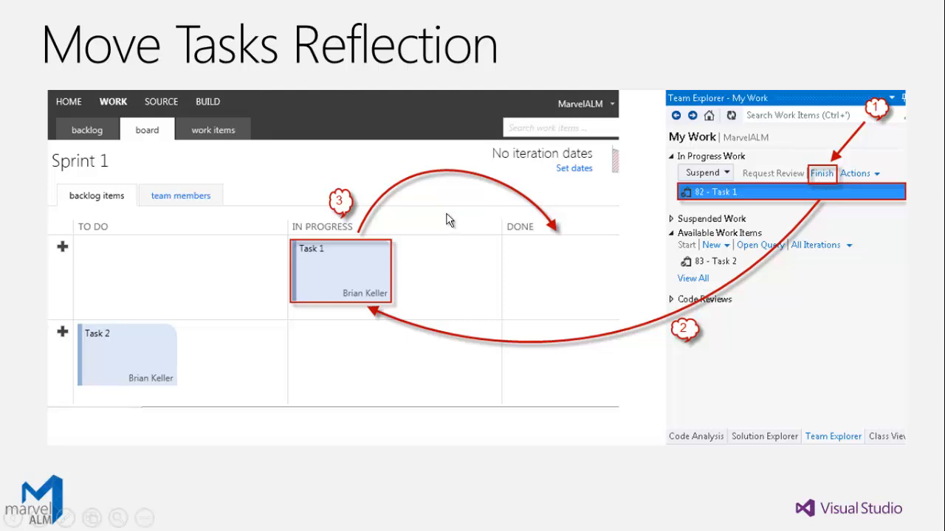
click(542, 284)
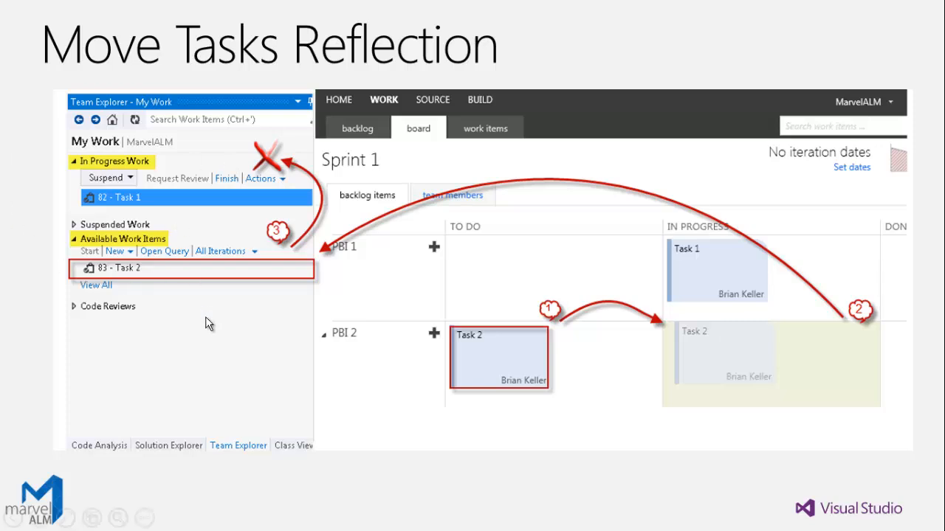
click(206, 344)
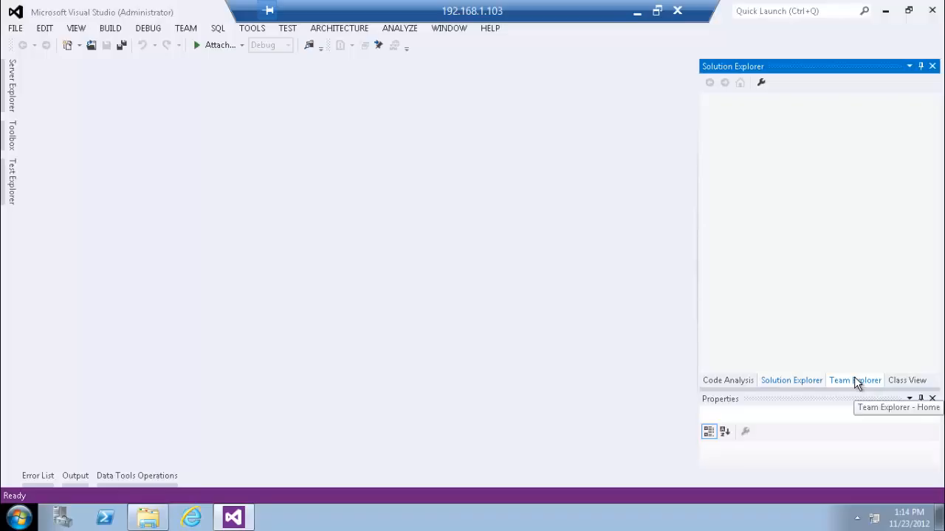
- Create a new team project named MarvelALM in FabrikamFiberCollection and finish without launching the process guidance
click(855, 380)
click(933, 101)
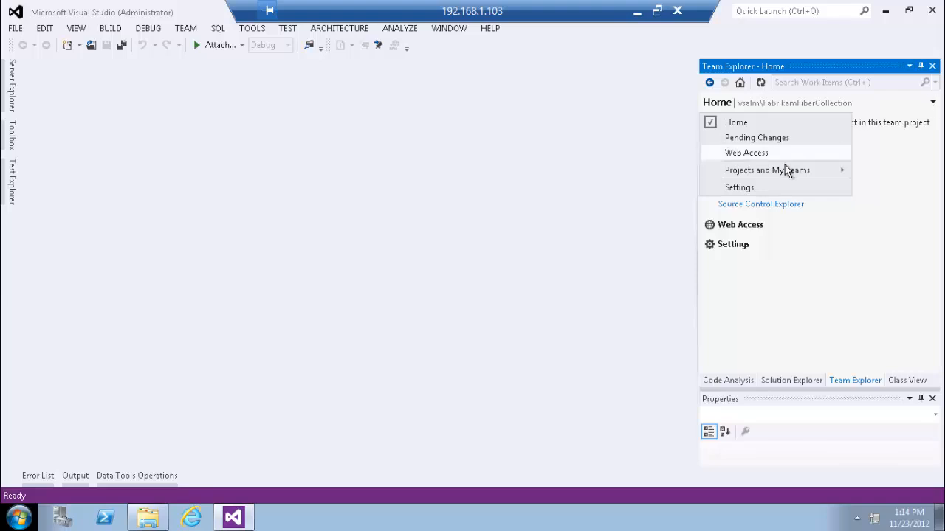
mouse_move(785, 172)
click(631, 192)
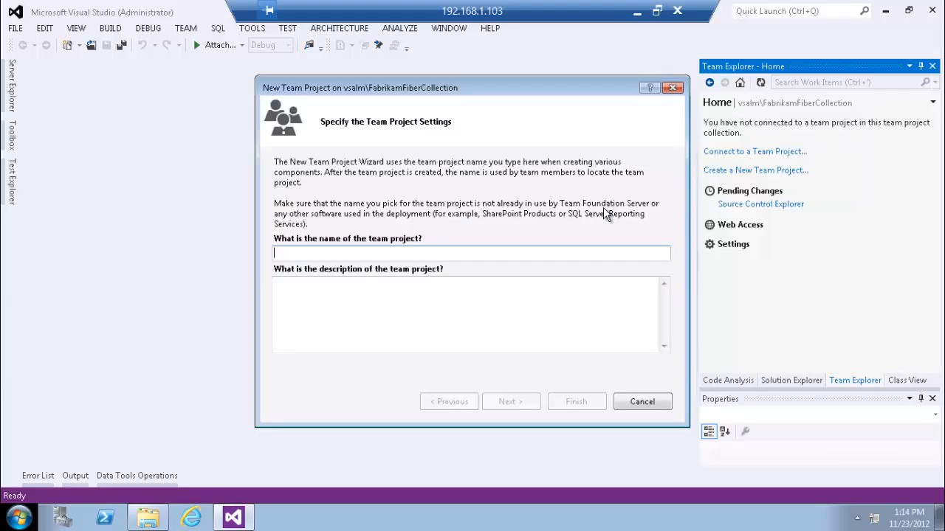
text(MarvelALM)
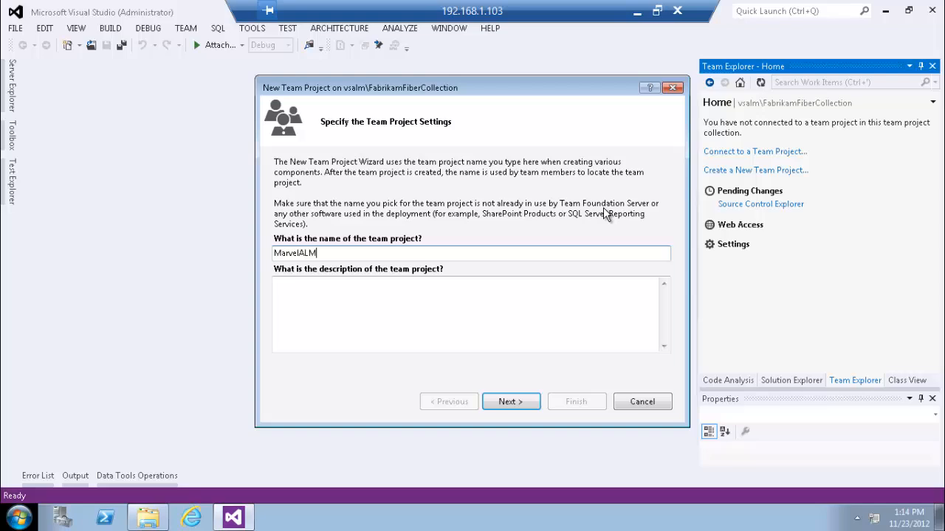
key(Return)
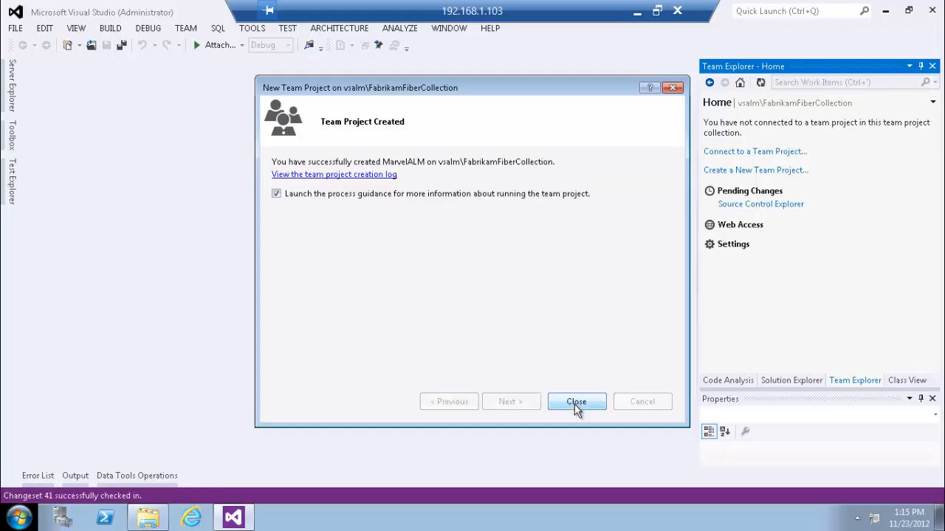
click(520, 194)
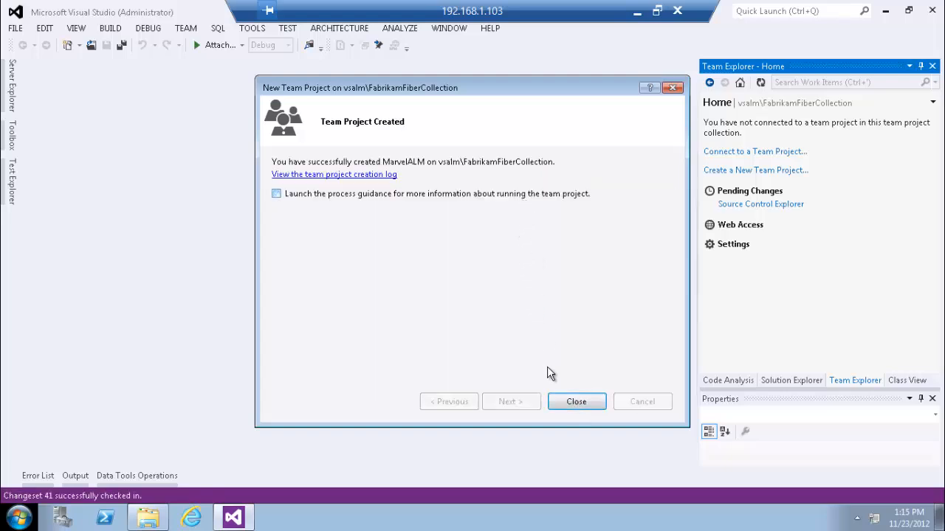
click(568, 404)
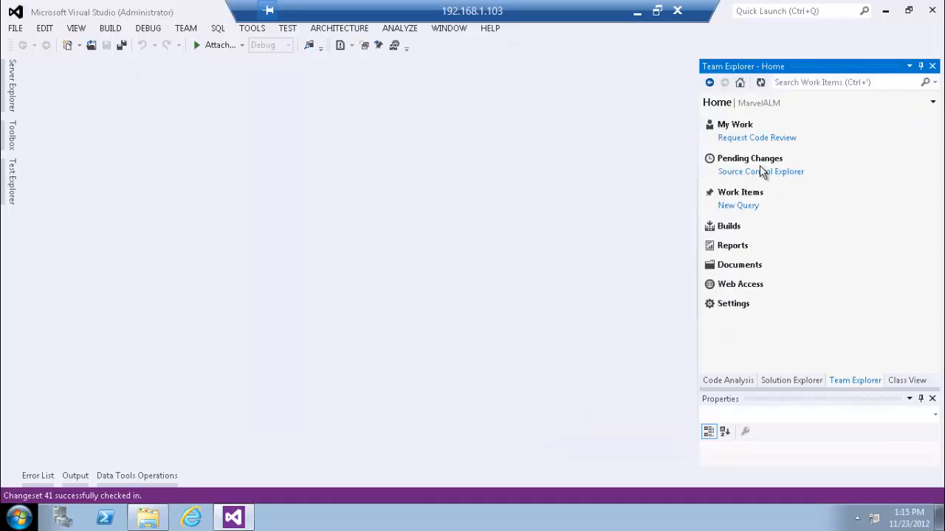
- Open My Work for the MarvelALM project and leave only the In Progress Work and Available Work Items sections expanded
click(734, 126)
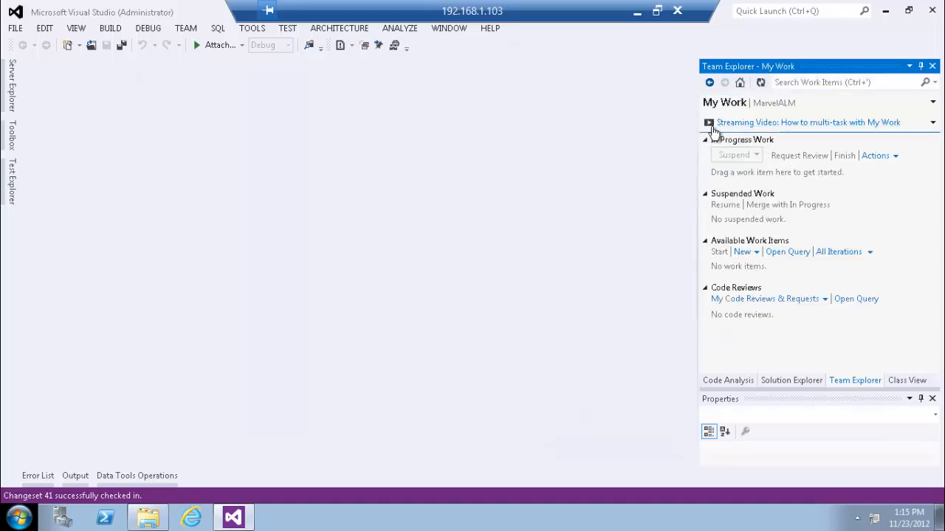
click(705, 140)
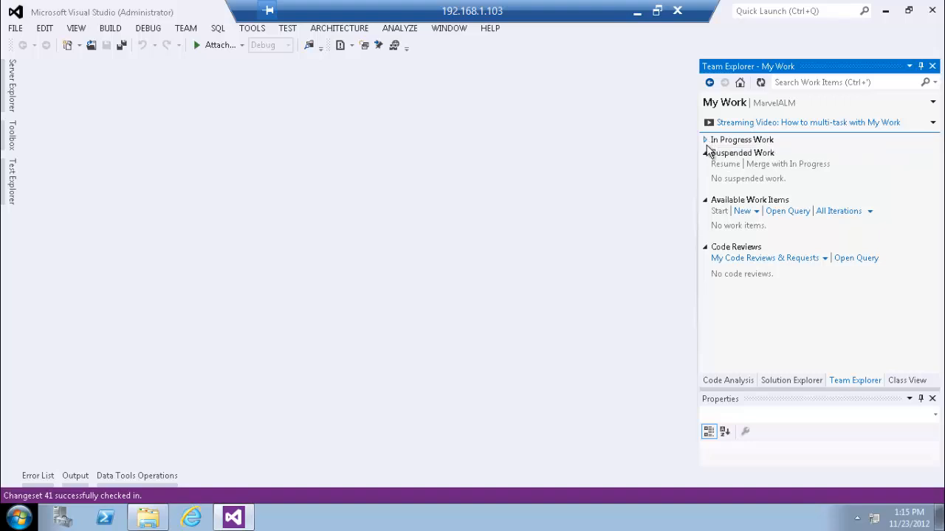
click(705, 153)
click(705, 166)
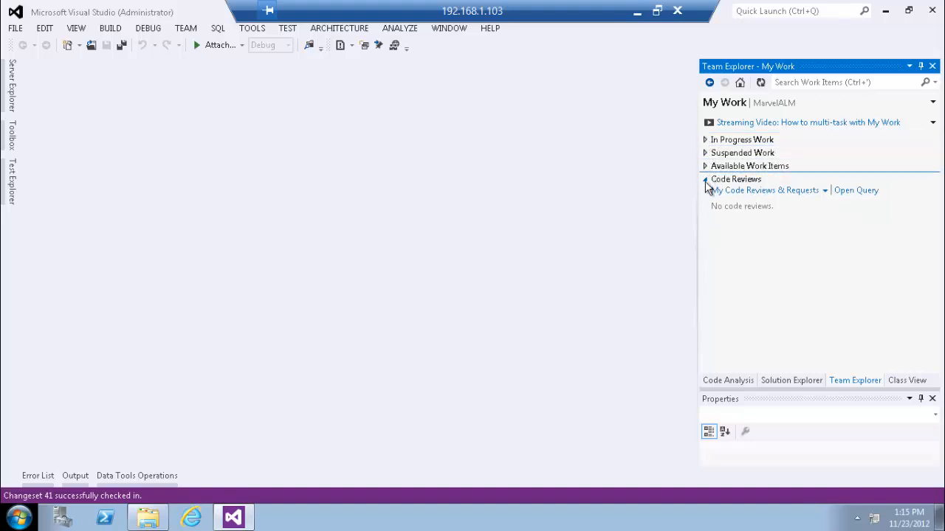
click(705, 179)
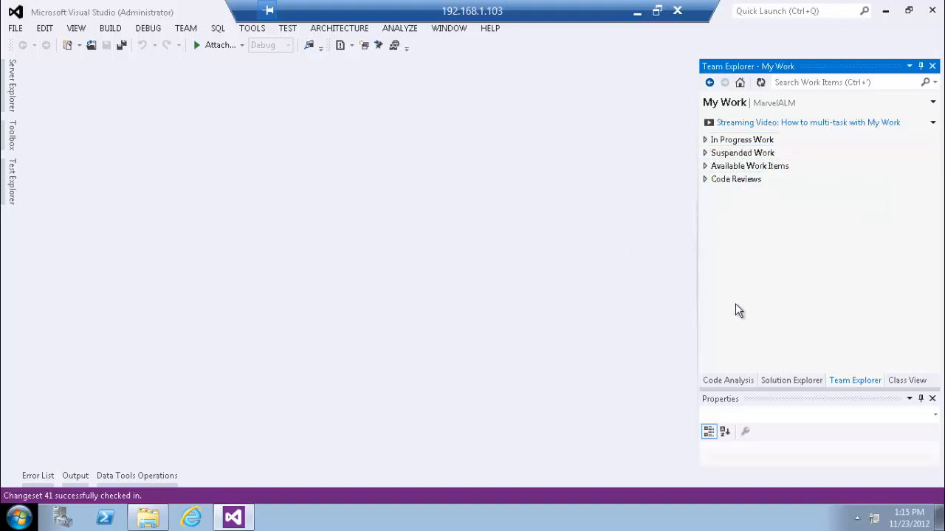
click(705, 140)
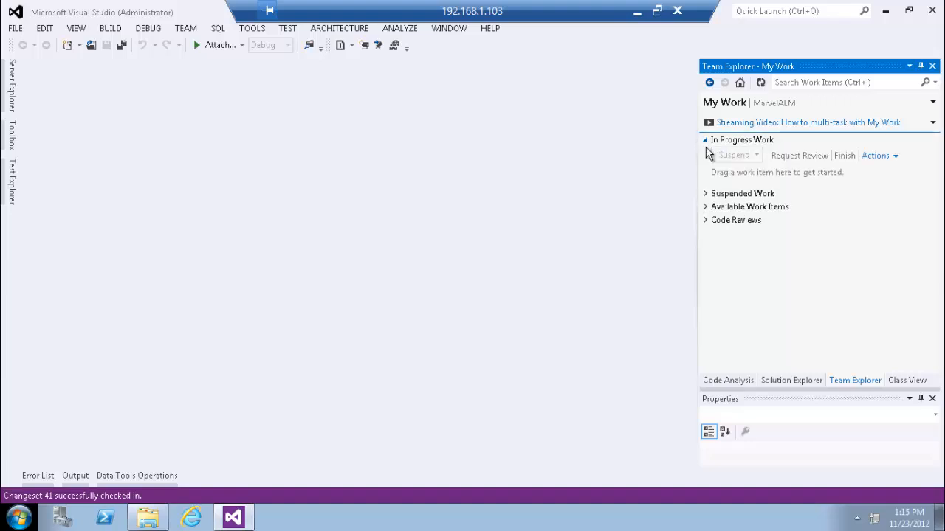
click(705, 207)
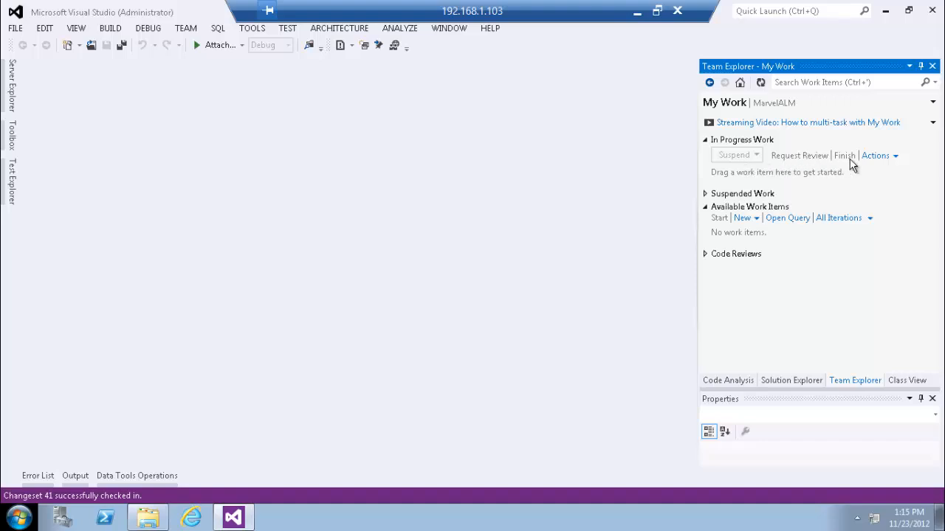
- Examine the In Progress Work actions, the creatable work item types and the iteration filter choices in My Work
click(896, 157)
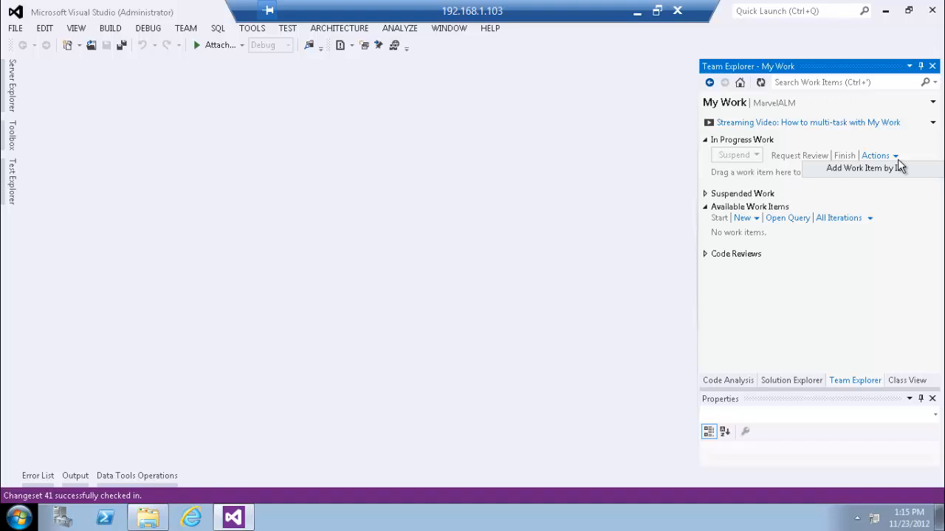
click(631, 176)
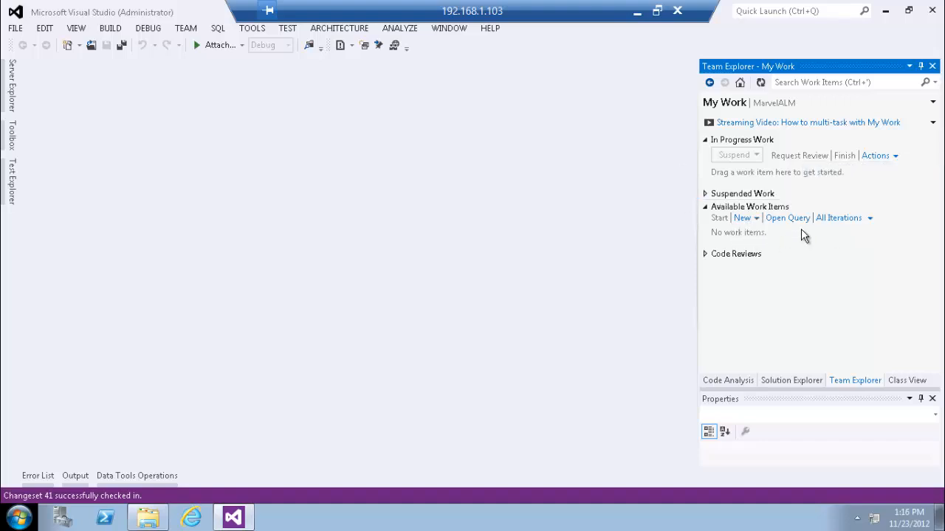
click(756, 219)
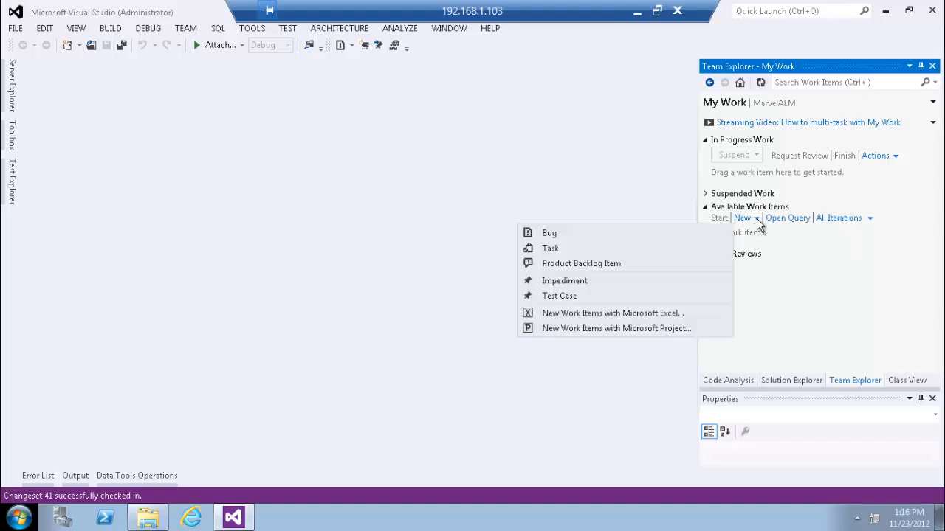
click(814, 254)
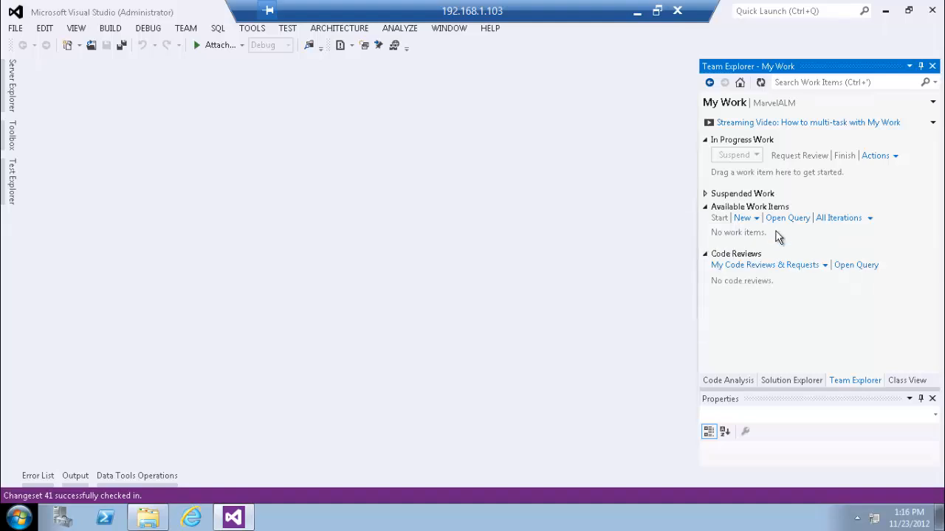
click(707, 254)
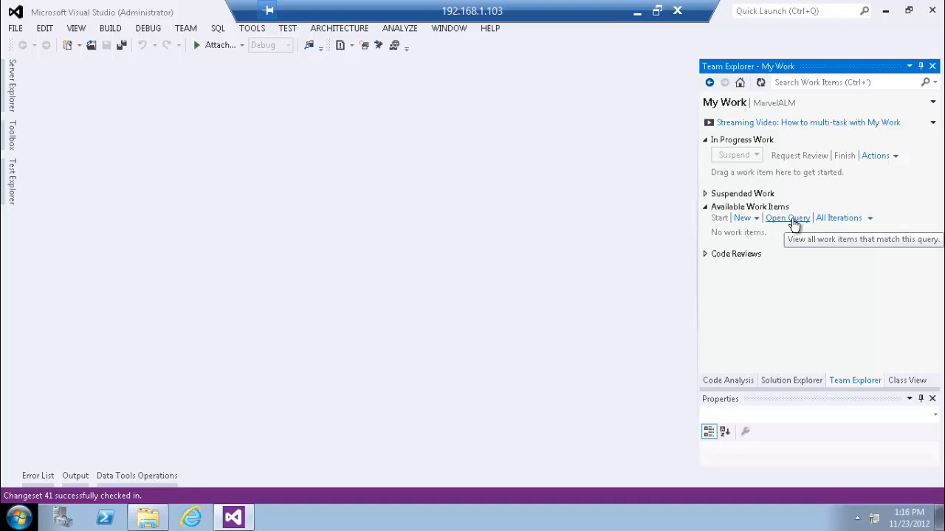
click(870, 220)
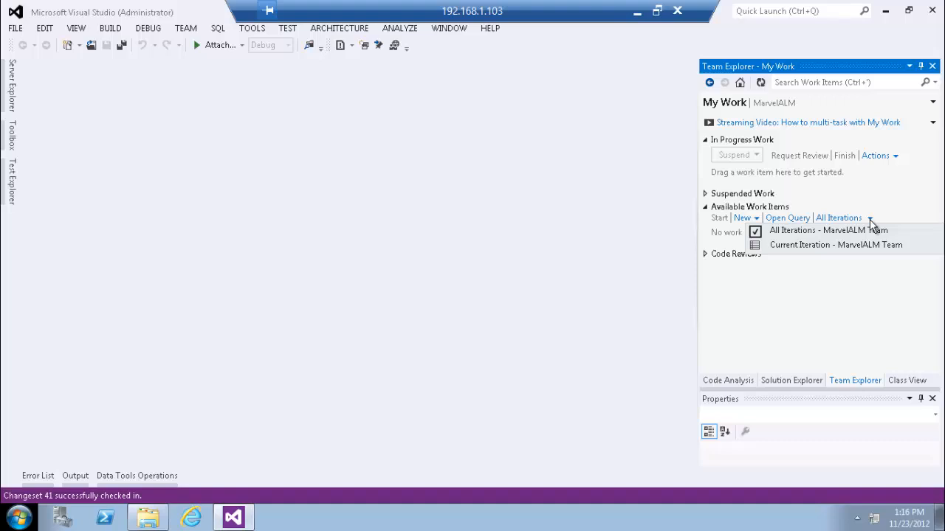
click(871, 224)
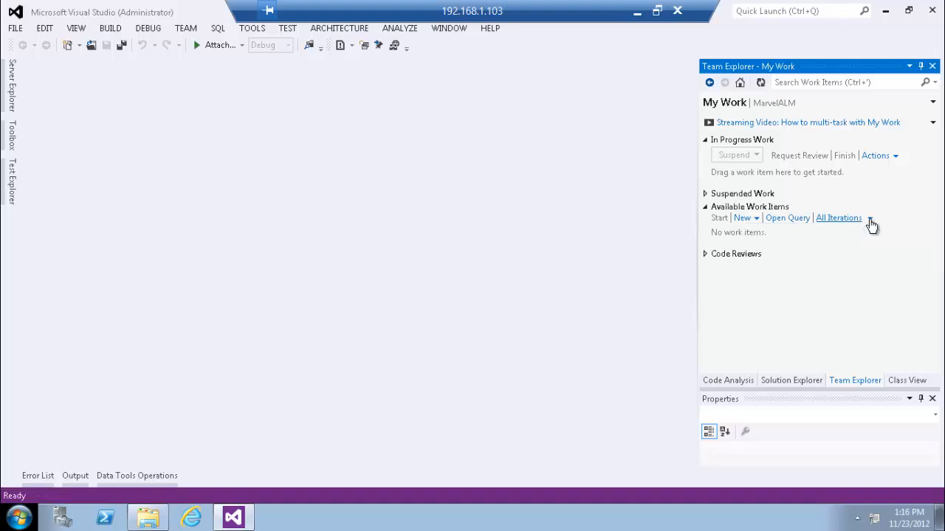
- Open the project's Web Access, create a product backlog item titled PBI 1, assign it to the signed-in team member and save it
click(739, 82)
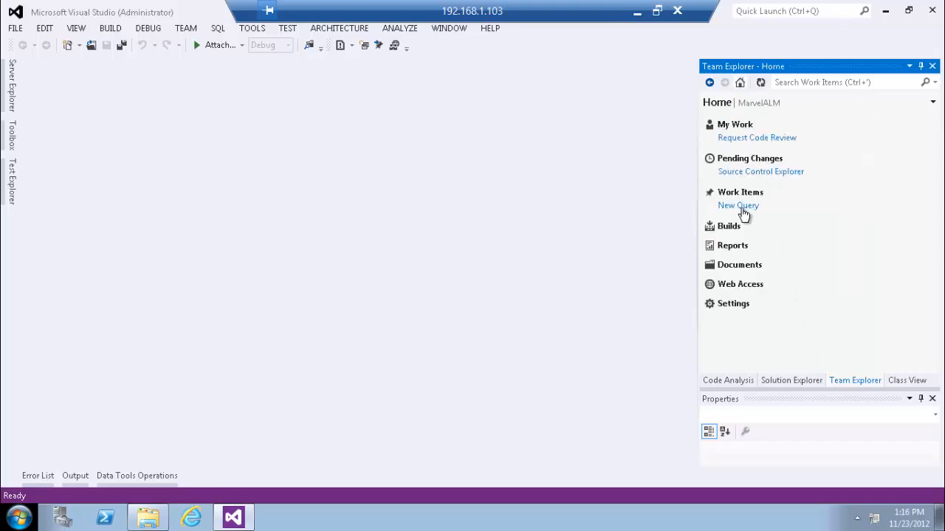
click(743, 286)
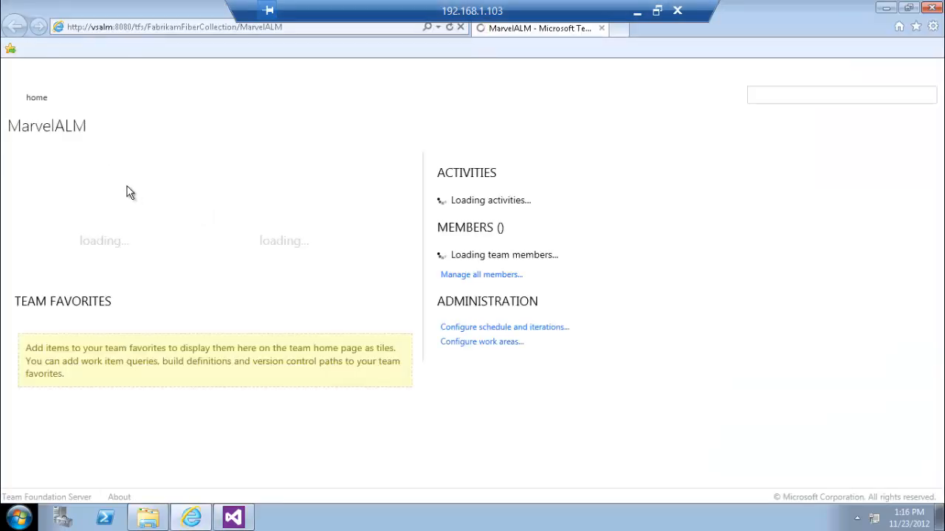
click(88, 170)
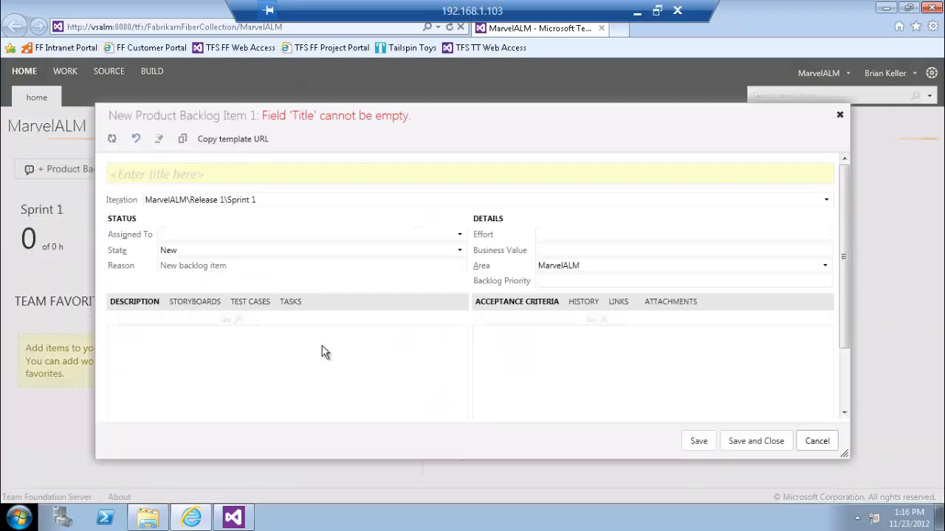
text(PB)
key(BackSpace)
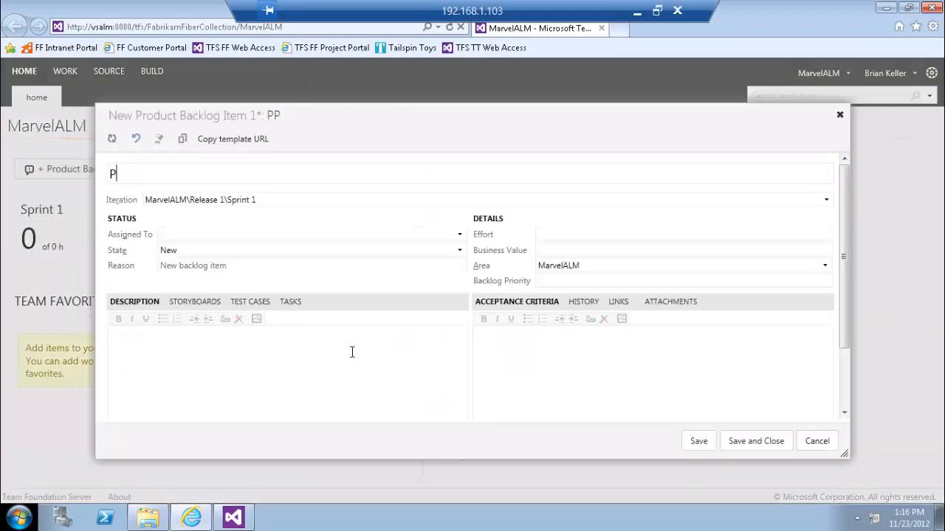
text(BI 1)
click(458, 241)
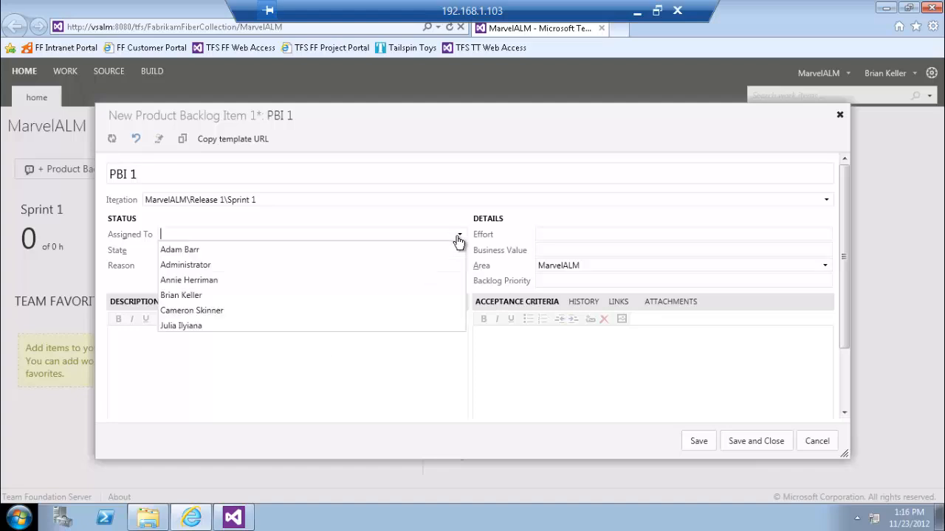
click(252, 298)
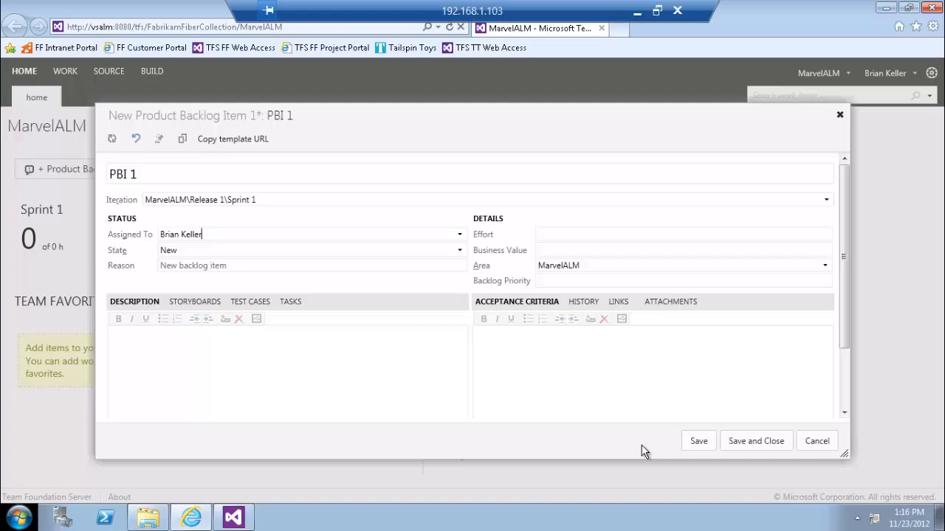
click(746, 441)
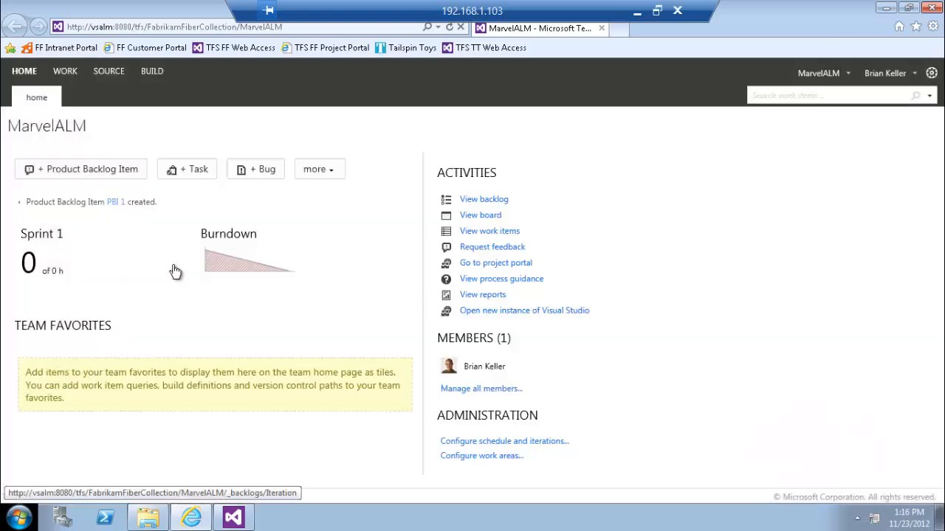
- View the product backlog and check the details of PBI 1 without changing them
click(73, 76)
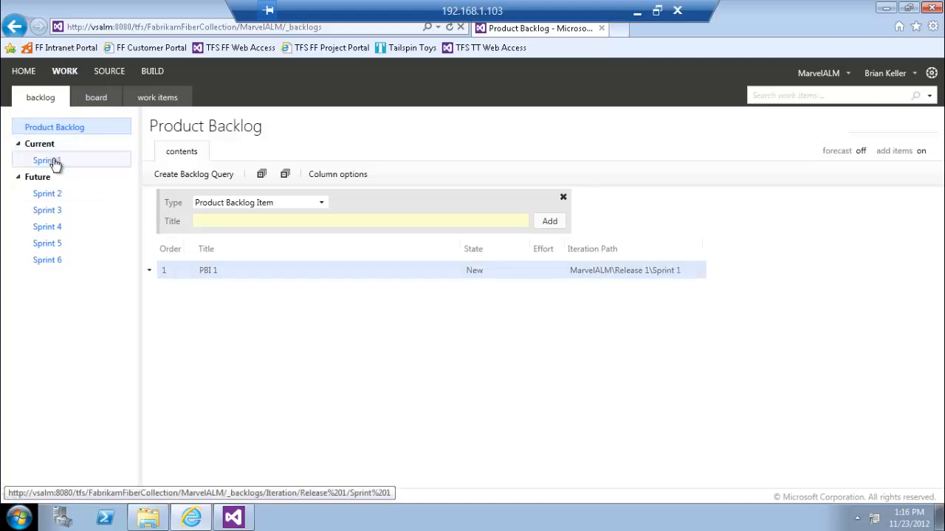
double_click(234, 273)
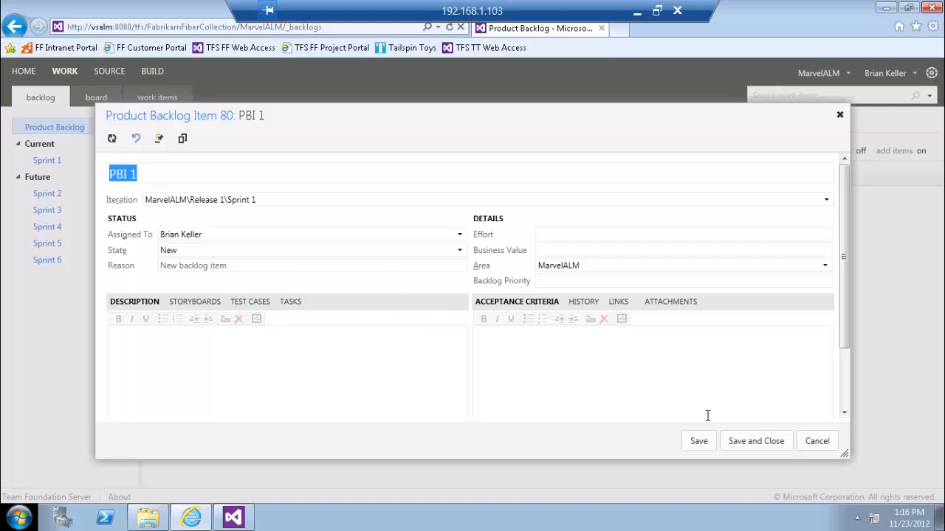
click(811, 443)
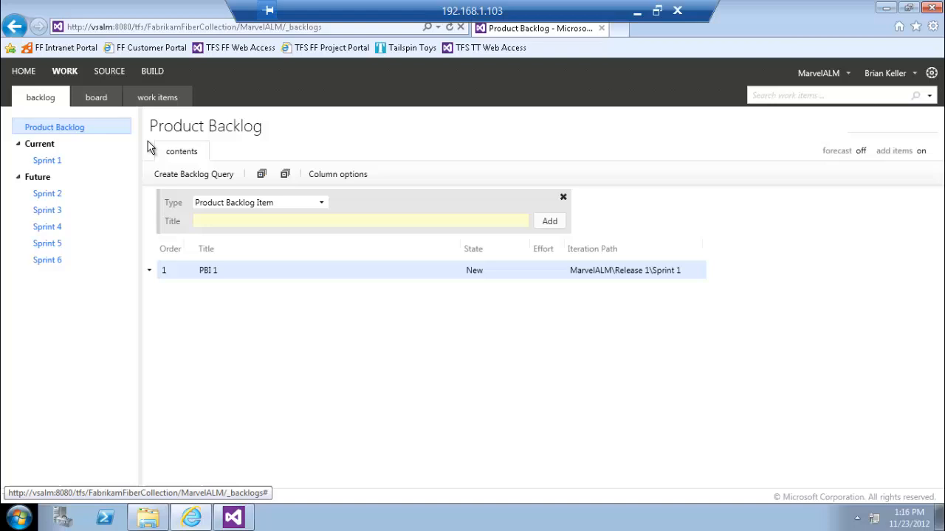
- On the Sprint 1 board, add a task titled Task 1 under PBI 1, assign it to the signed-in team member and save it
click(96, 98)
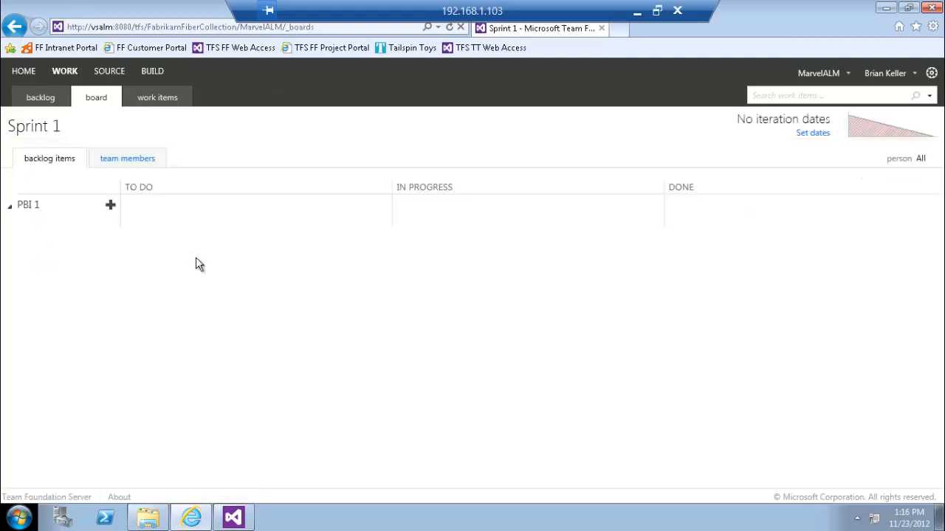
click(110, 204)
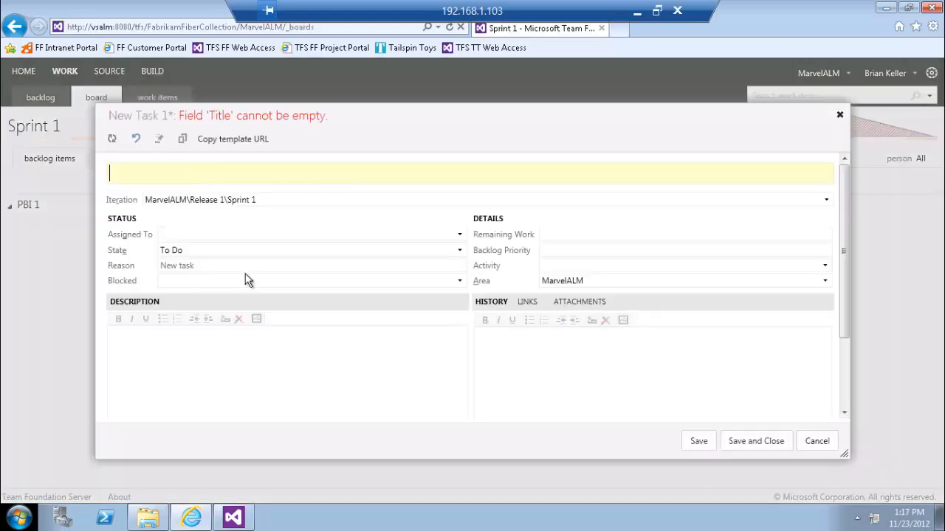
text(Task 1)
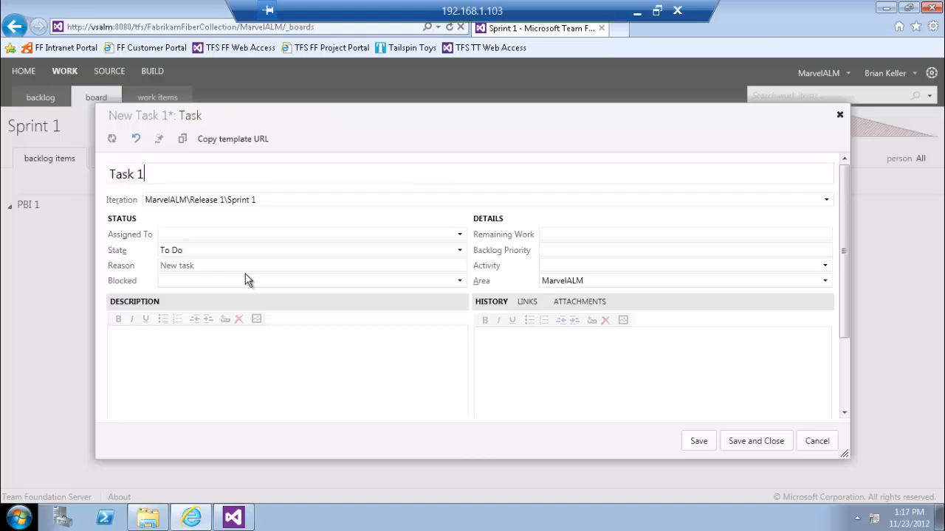
click(458, 235)
click(207, 296)
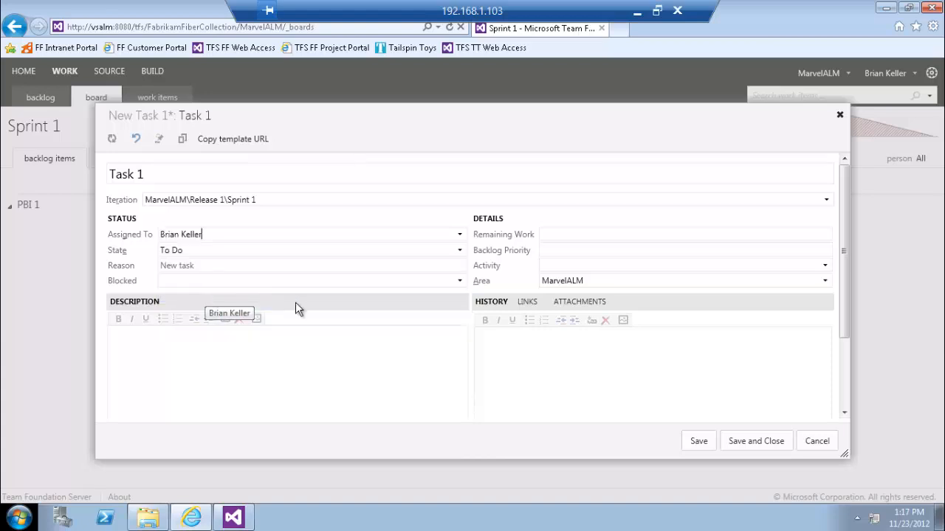
click(738, 443)
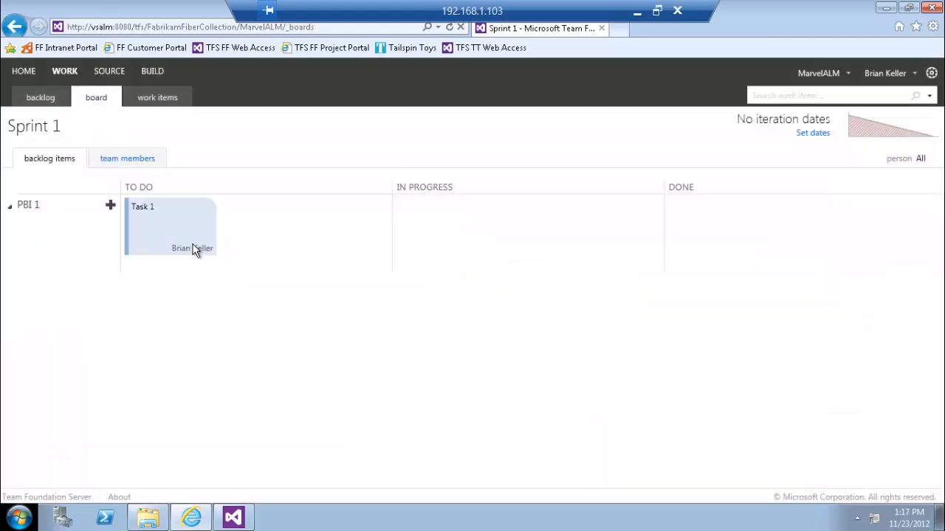
- Add a second task titled Task 2 under PBI 1, assign it to the signed-in team member and save it
click(110, 209)
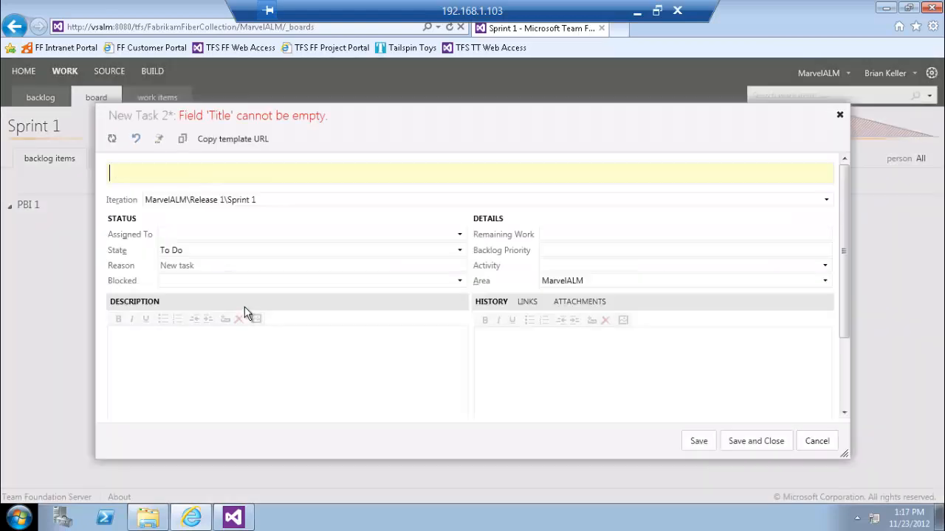
text(Task 2)
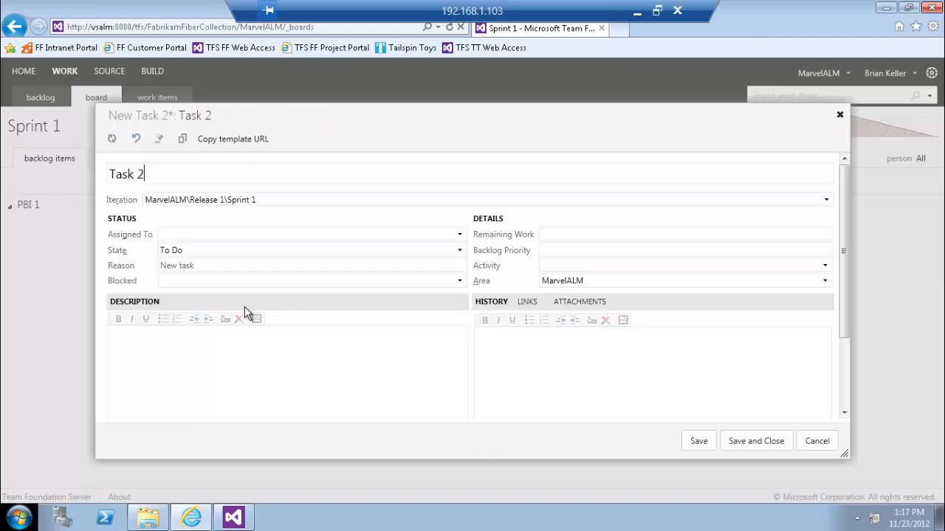
click(459, 234)
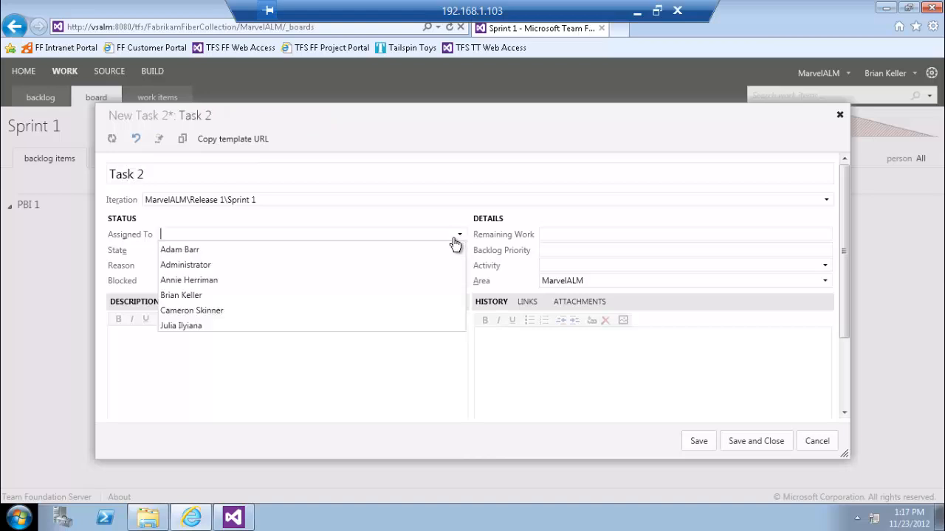
click(260, 295)
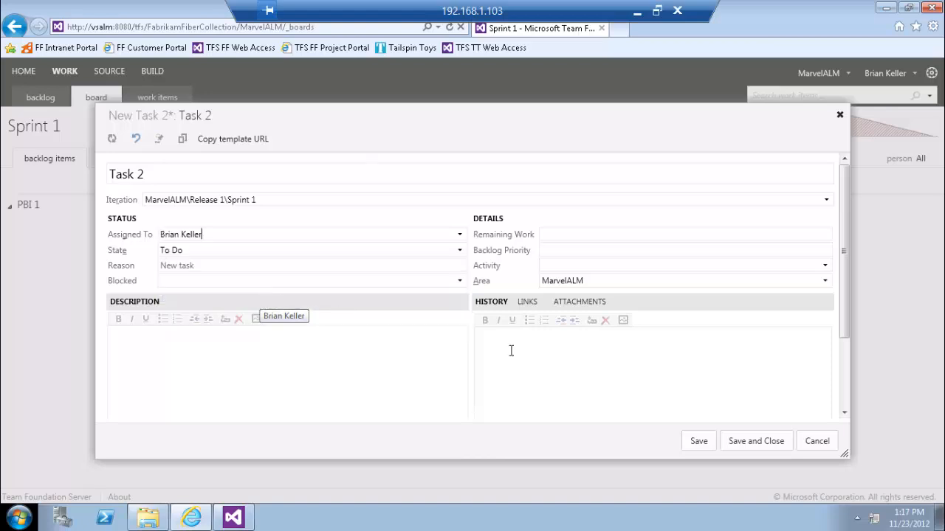
click(767, 442)
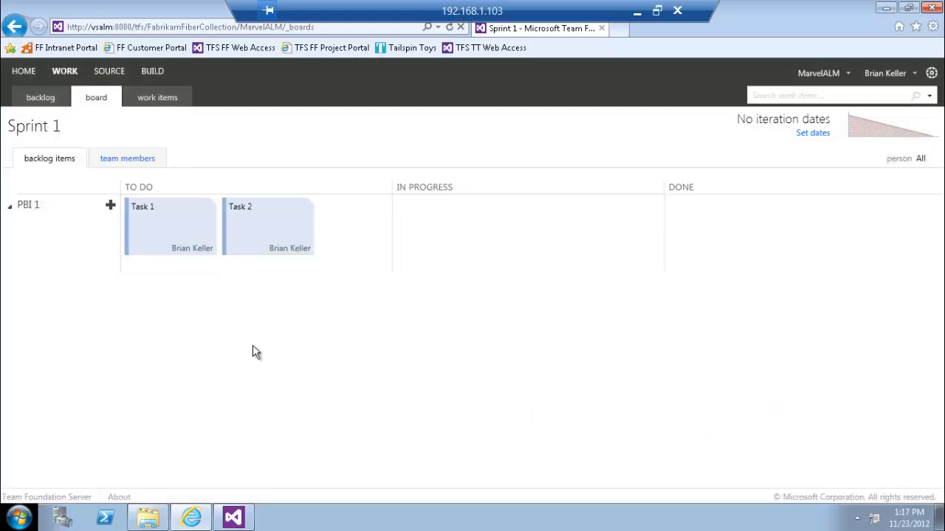
- In Visual Studio's My Work, open the Available Work Items query, examine its clauses and close the query editor without saving
click(233, 517)
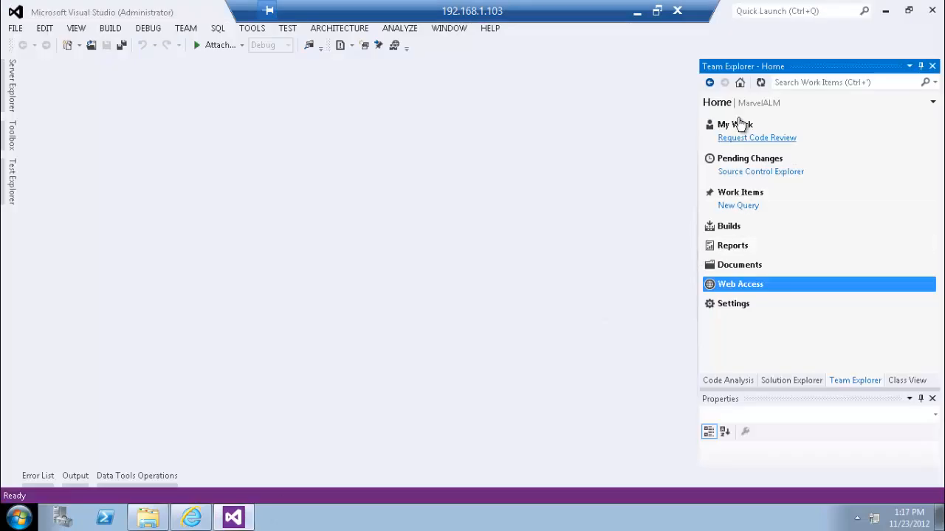
click(746, 130)
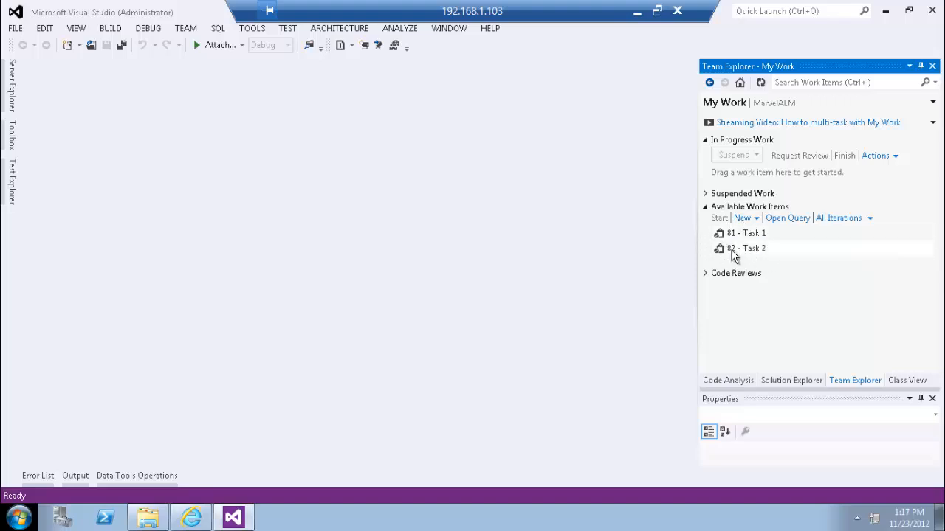
click(793, 218)
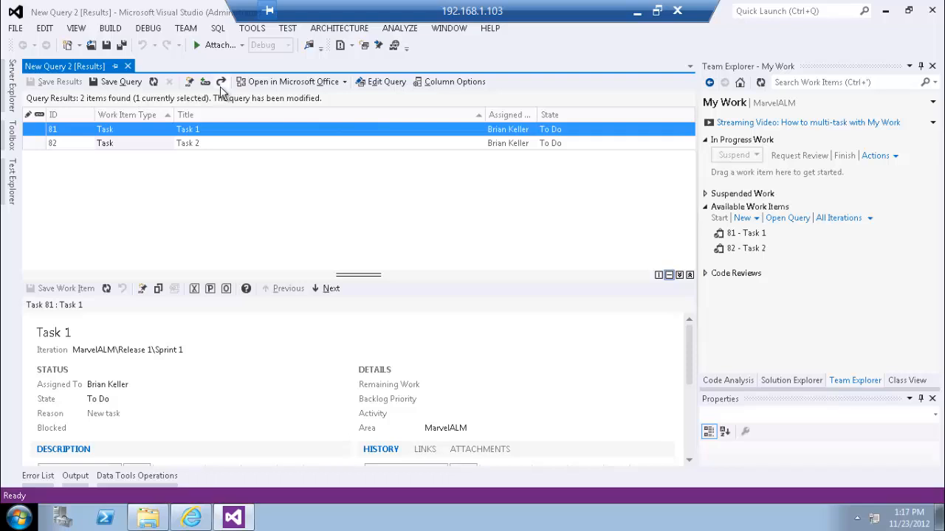
click(386, 82)
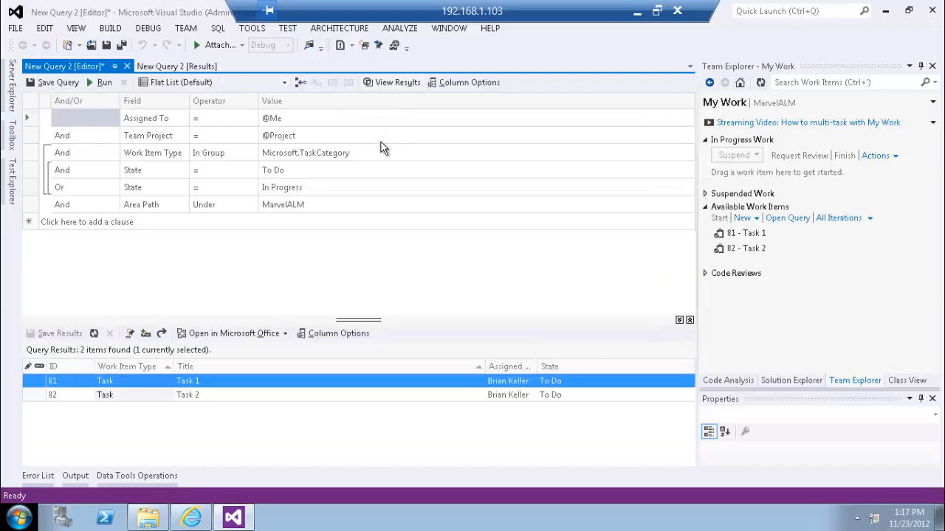
click(127, 66)
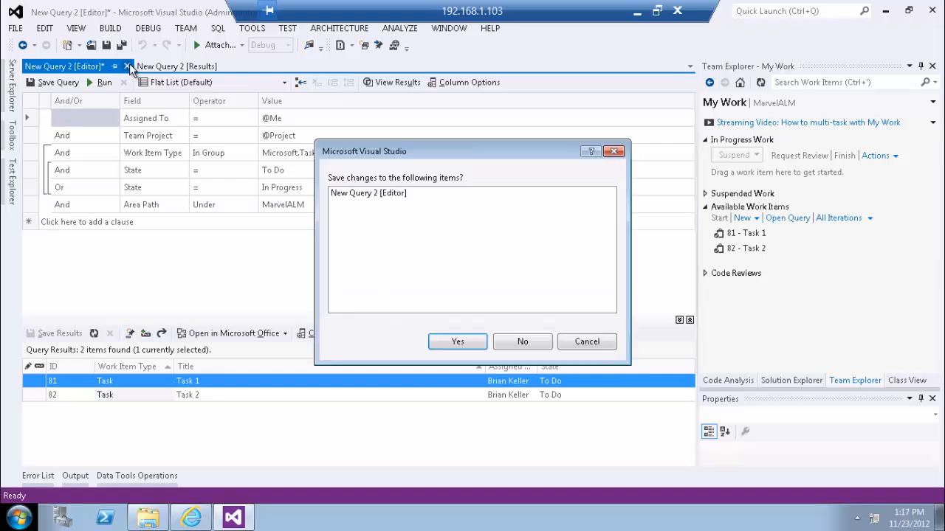
click(523, 344)
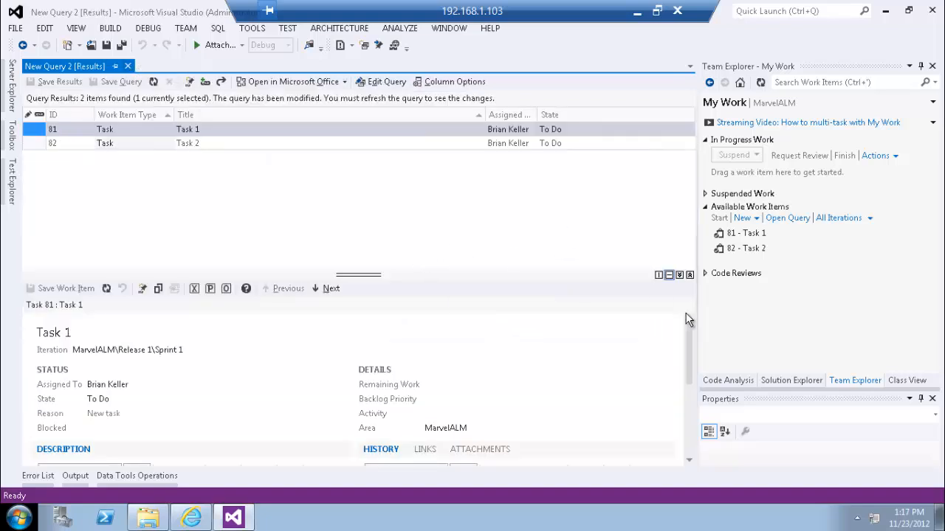
- Move Task 1 from Available Work Items to In Progress Work, and refresh the Sprint 1 board in the browser
click(743, 234)
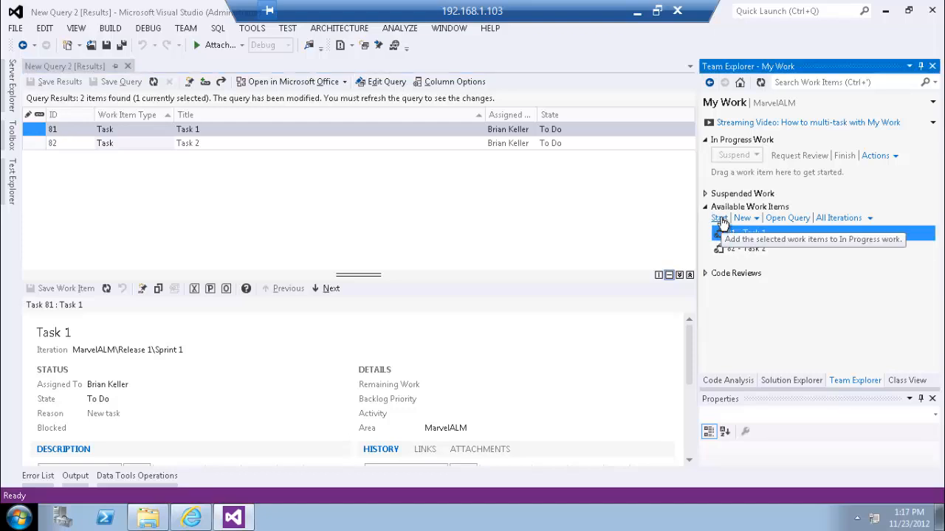
drag(749, 235, 831, 156)
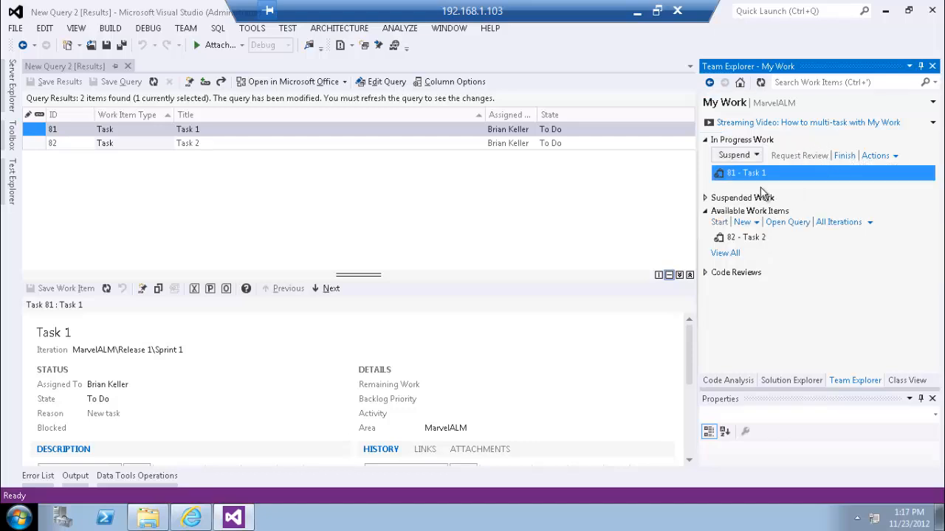
click(191, 517)
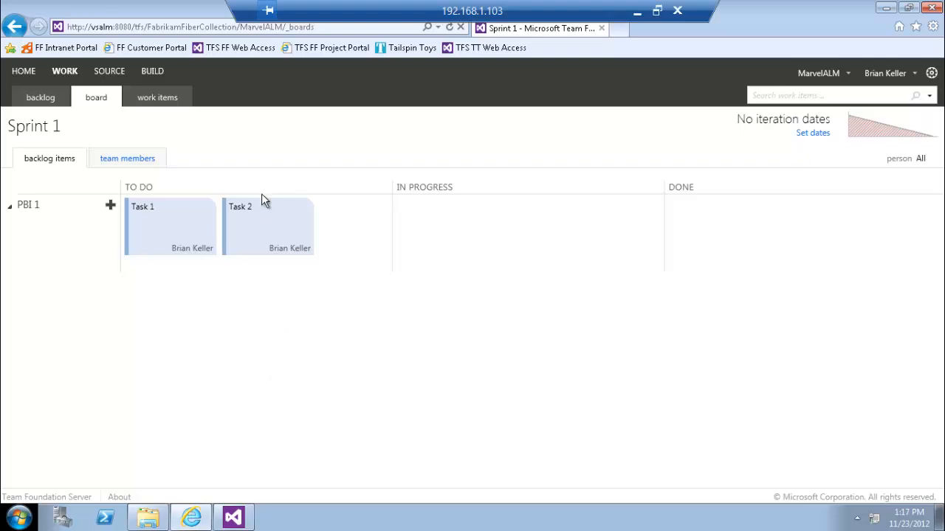
click(448, 27)
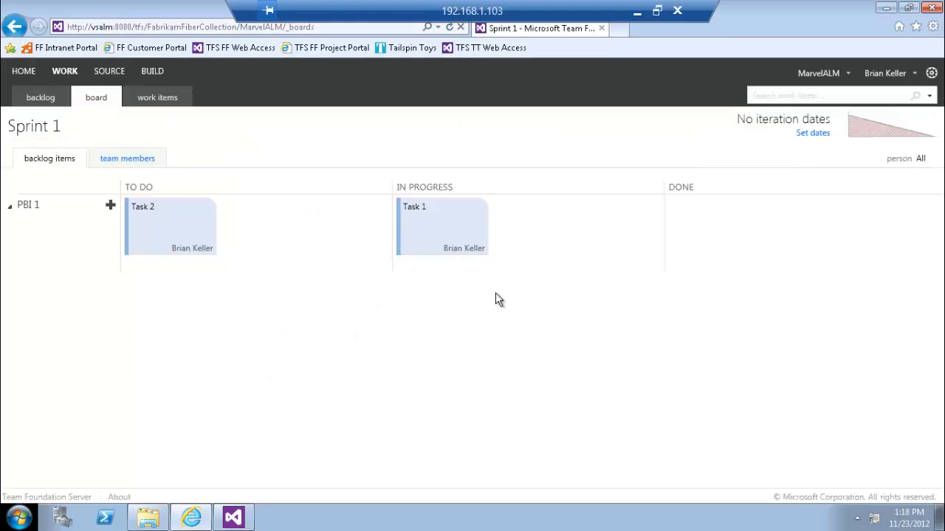
- Back in Visual Studio, finish the in-progress Task 1 without checking in changes, and refresh the Sprint 1 board in the browser
click(233, 517)
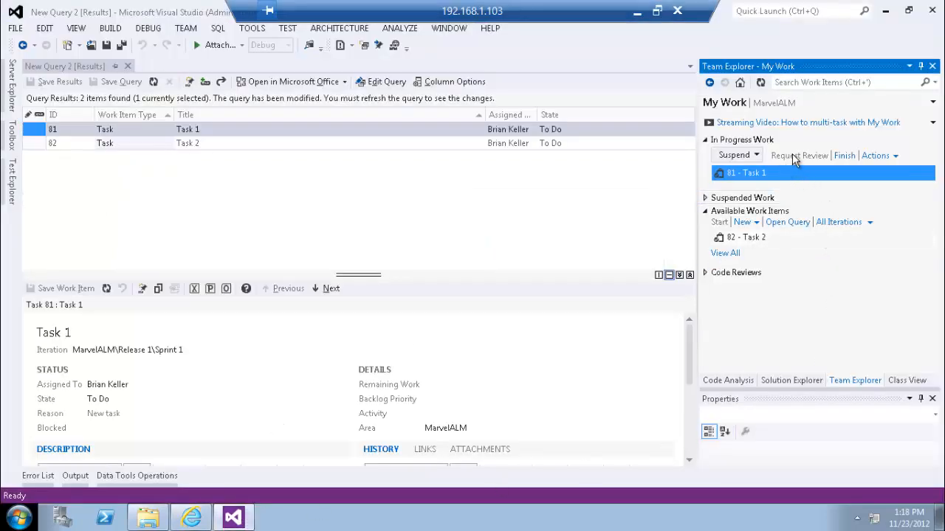
click(846, 156)
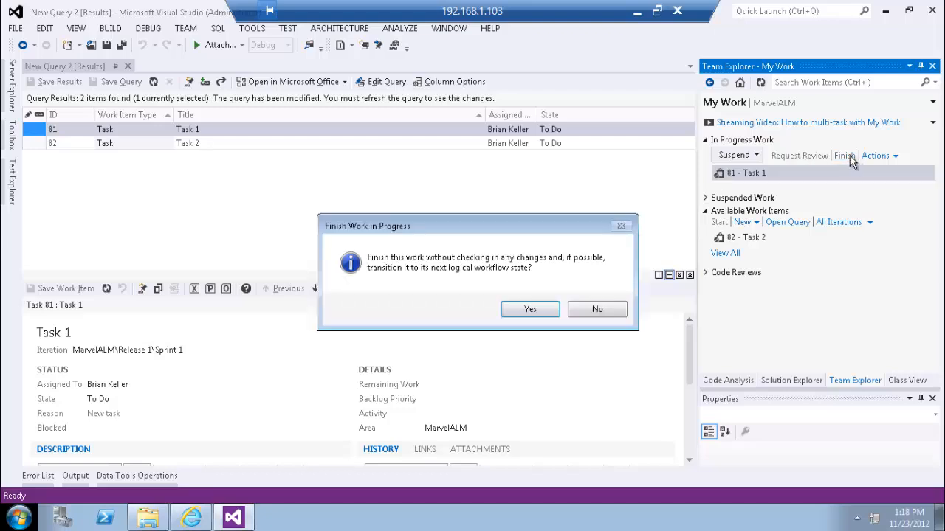
click(538, 307)
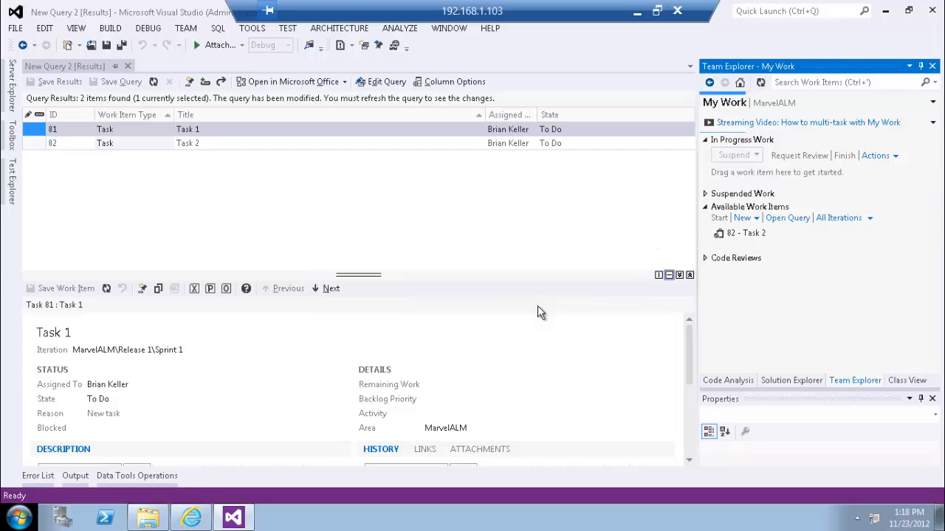
click(192, 518)
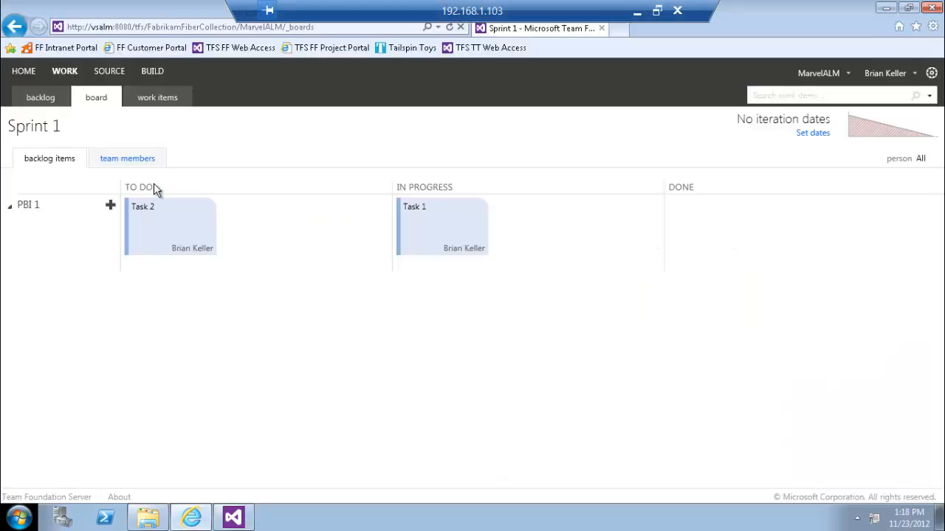
click(448, 26)
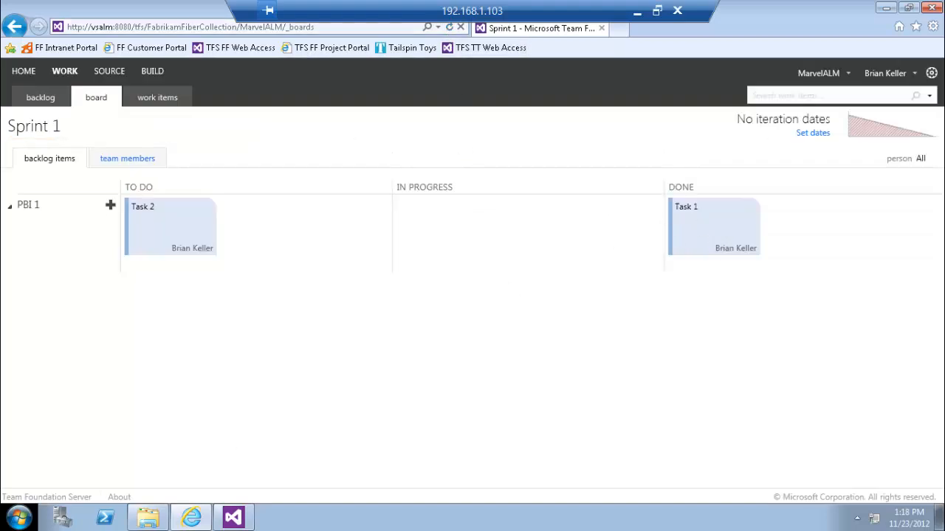
- In Visual Studio, create a Visual C# ASP.NET MVC 4 Web Application project, keeping the suggested name and location
click(233, 517)
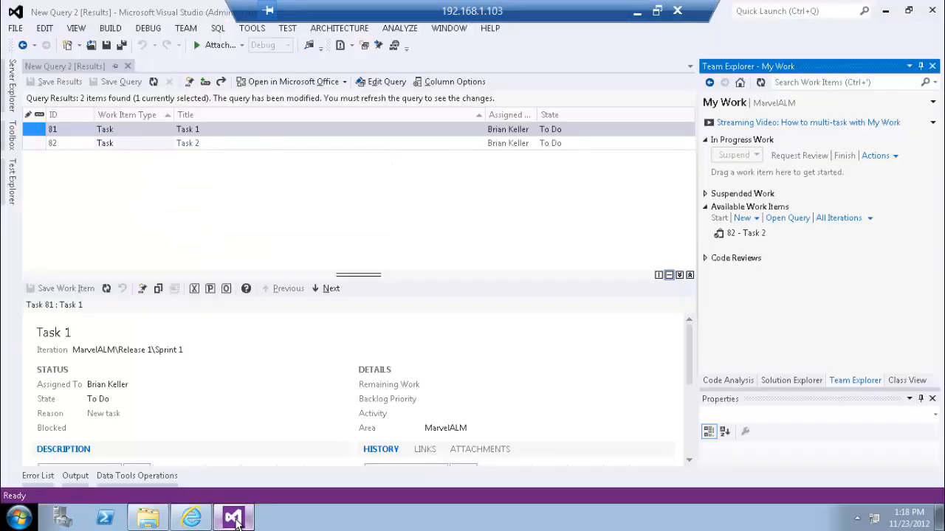
click(788, 381)
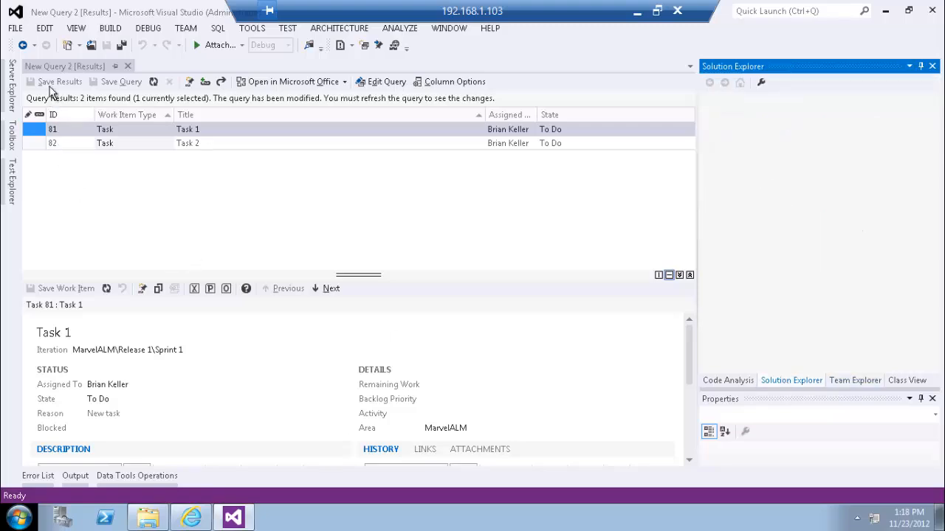
click(15, 29)
mouse_move(34, 46)
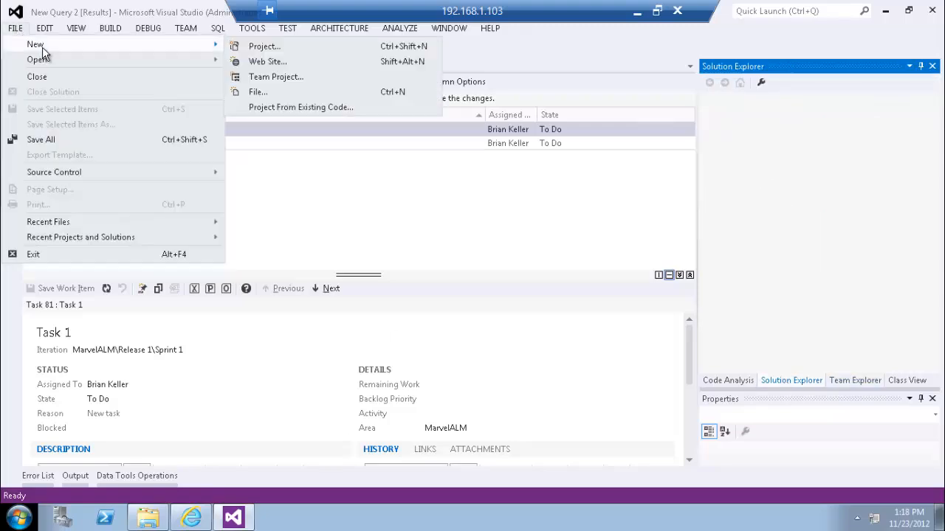
click(264, 47)
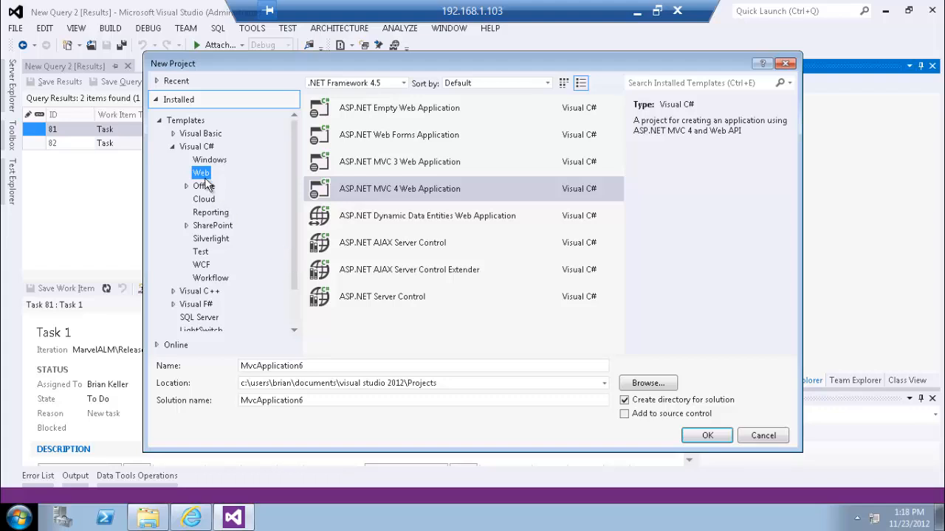
click(401, 190)
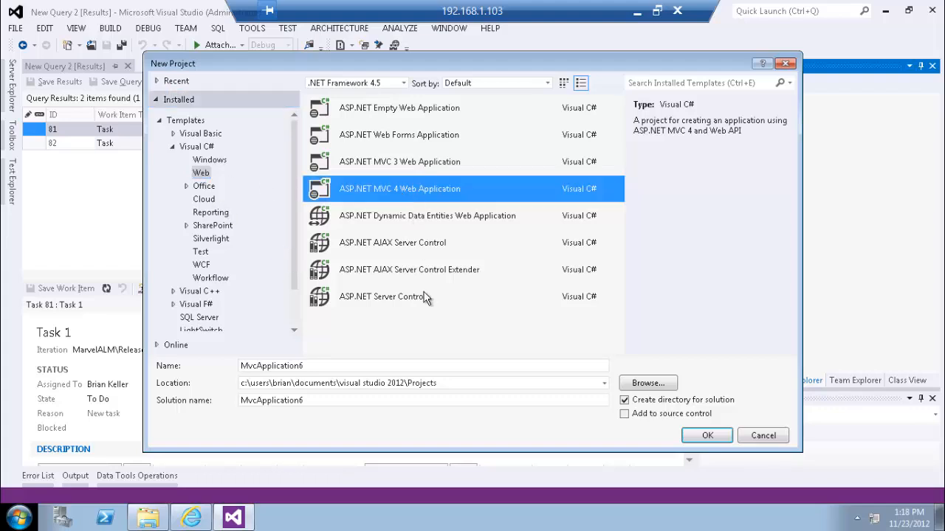
click(703, 436)
click(595, 434)
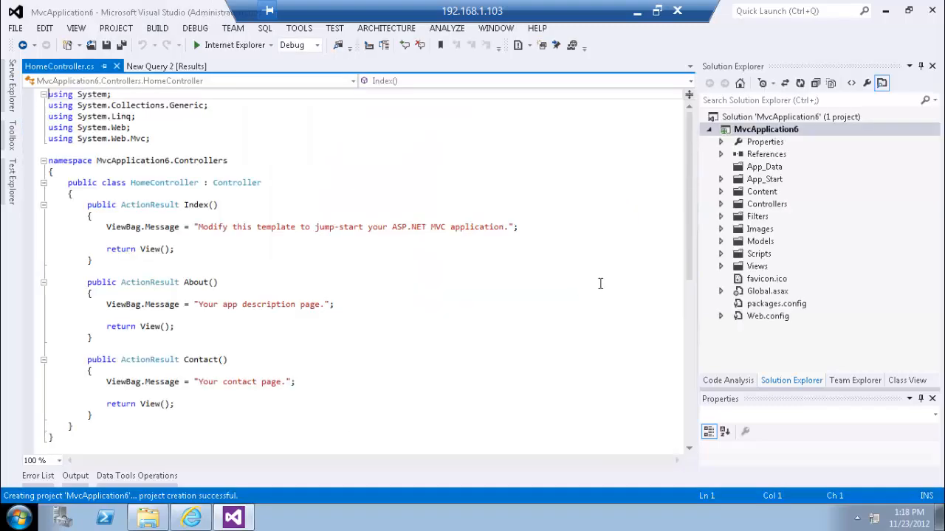
- Add the new solution to source control under the MarvelALM team project in the MvcApplication6 folder, and return to My Work
right_click(754, 119)
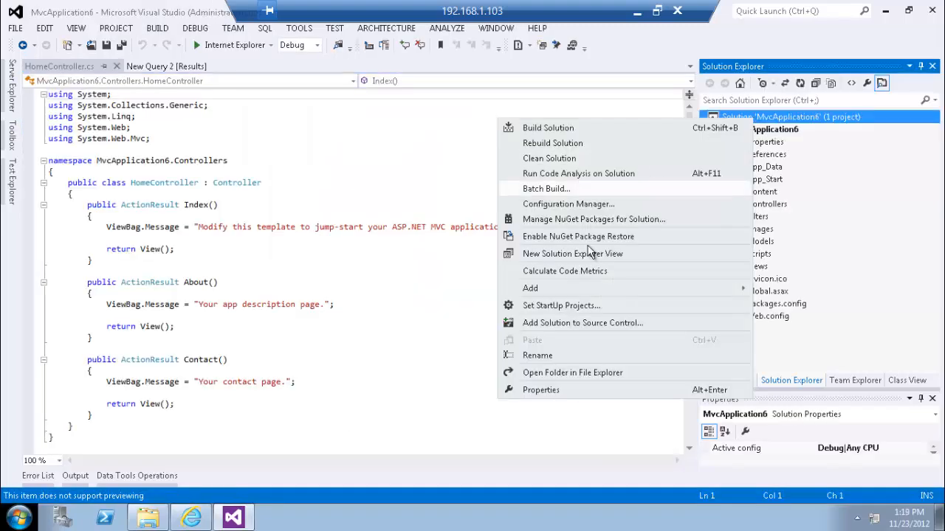
click(556, 322)
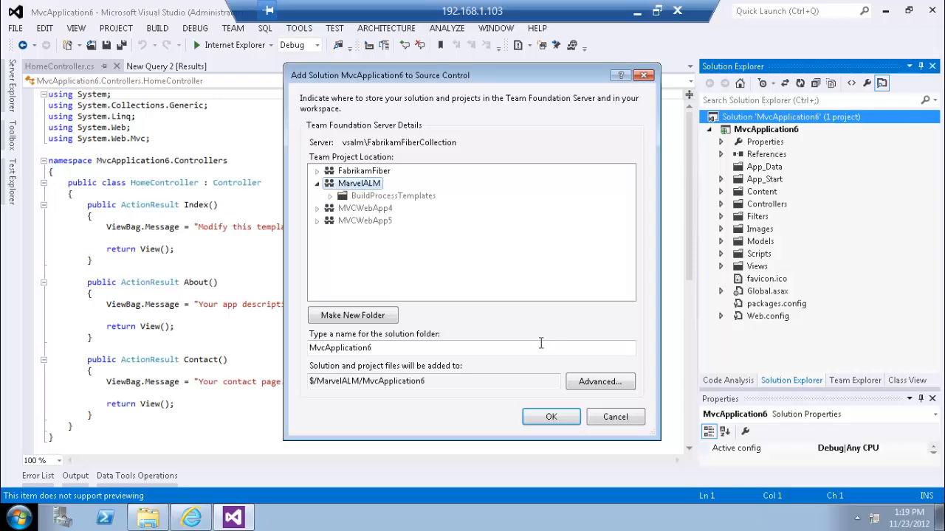
click(551, 417)
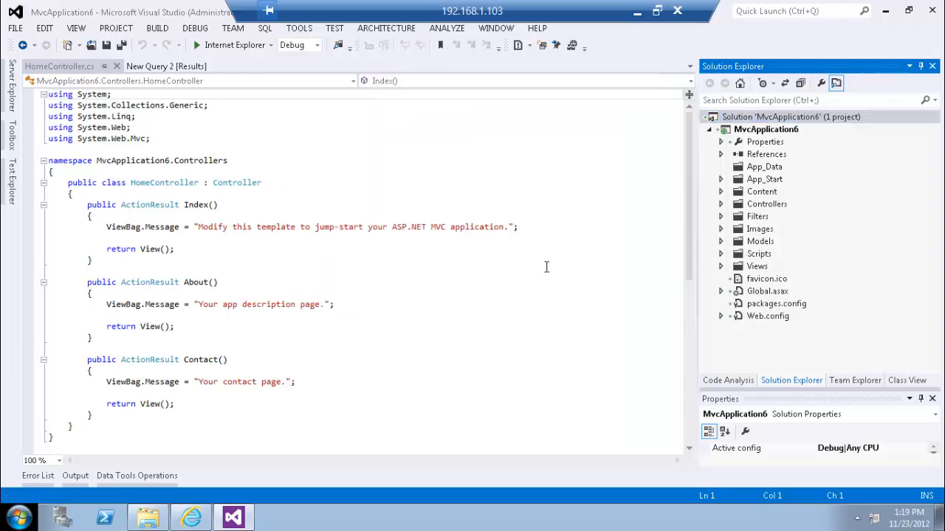
click(845, 381)
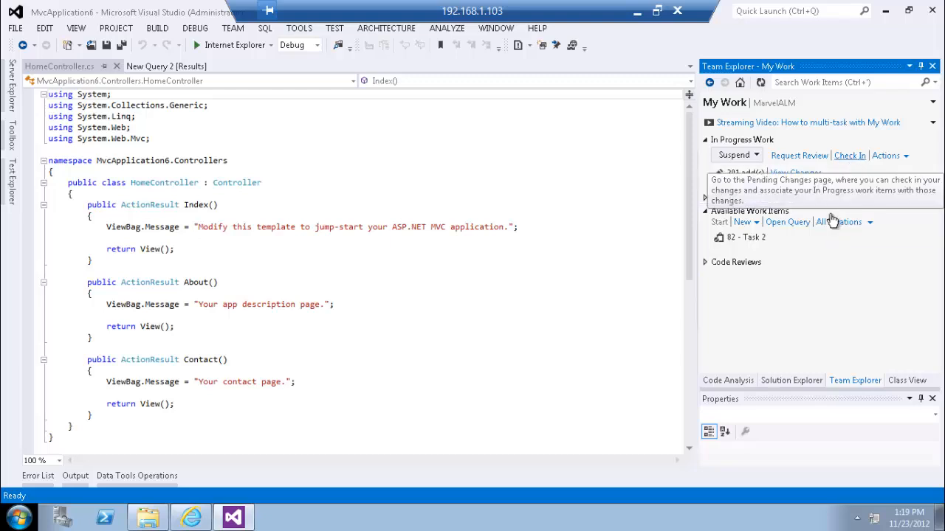
- Review the pending changes for check-in, collapse the included and excluded change lists, and return to My Work
click(848, 155)
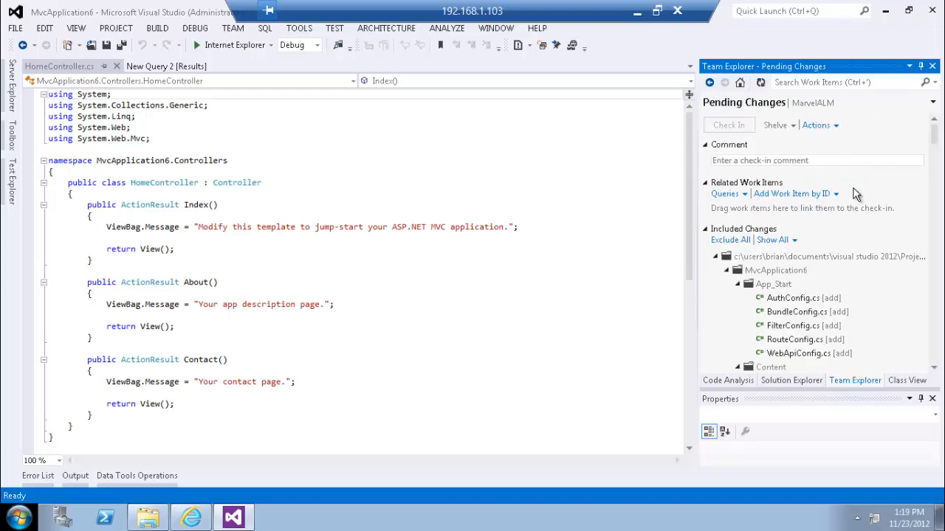
click(705, 229)
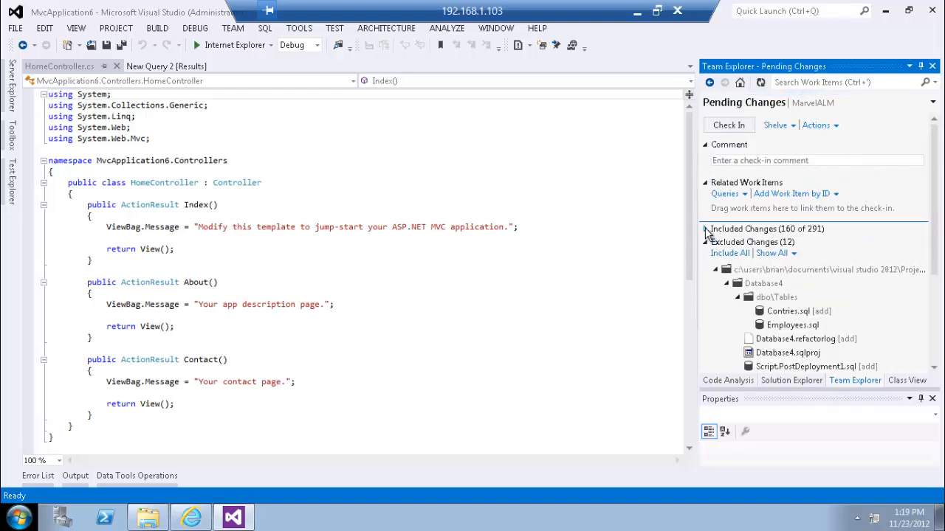
click(705, 244)
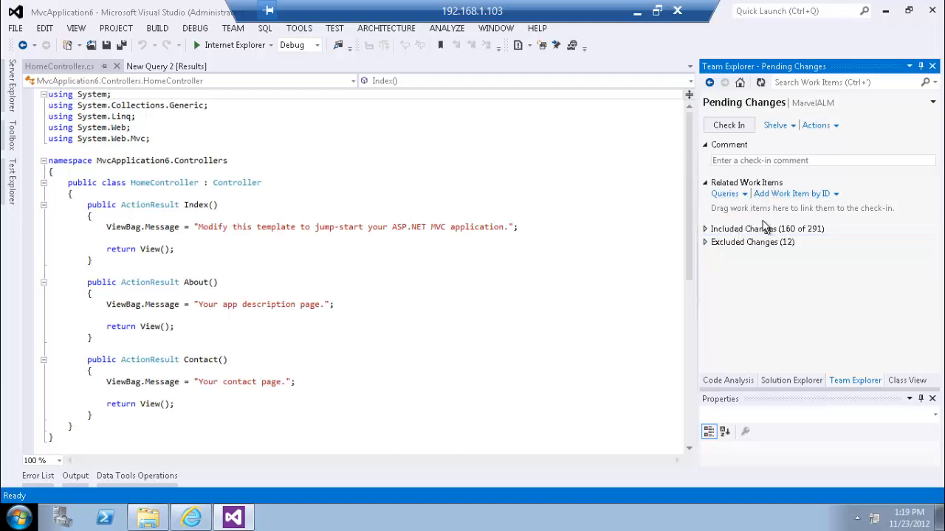
click(710, 83)
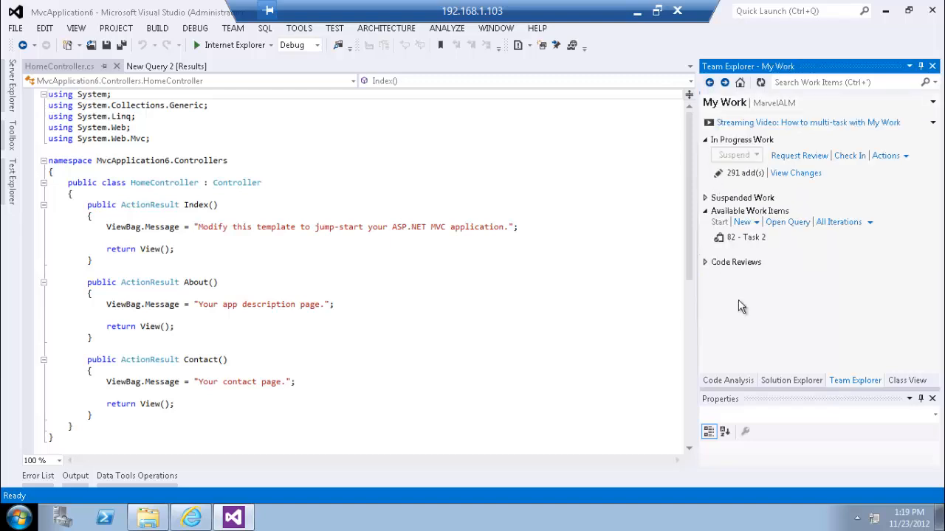
- Move Task 2 into In Progress Work and view its Associate and Resolve check-in options before returning to My Work
drag(760, 242, 812, 156)
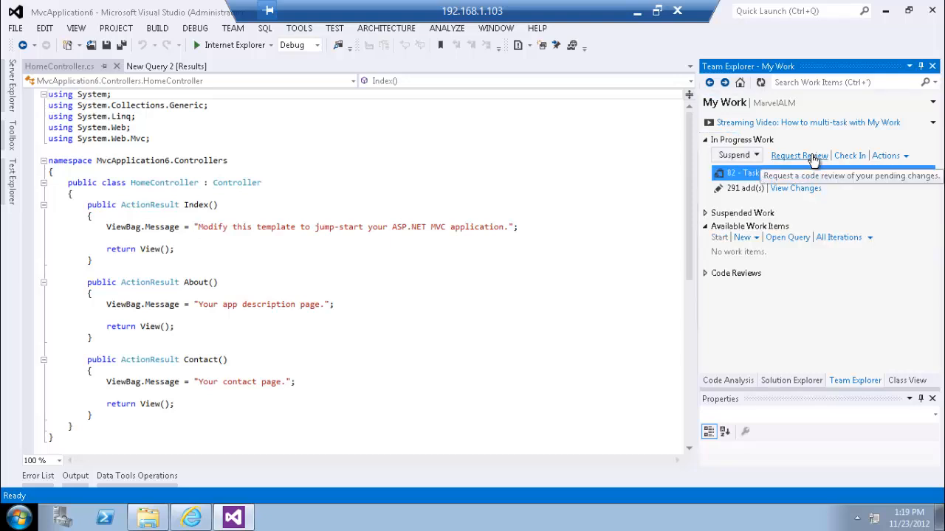
click(852, 156)
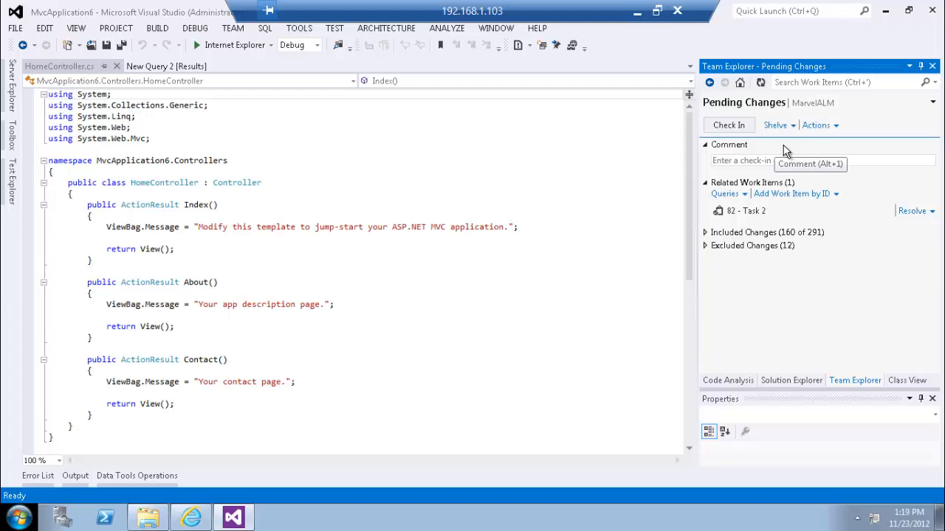
click(932, 211)
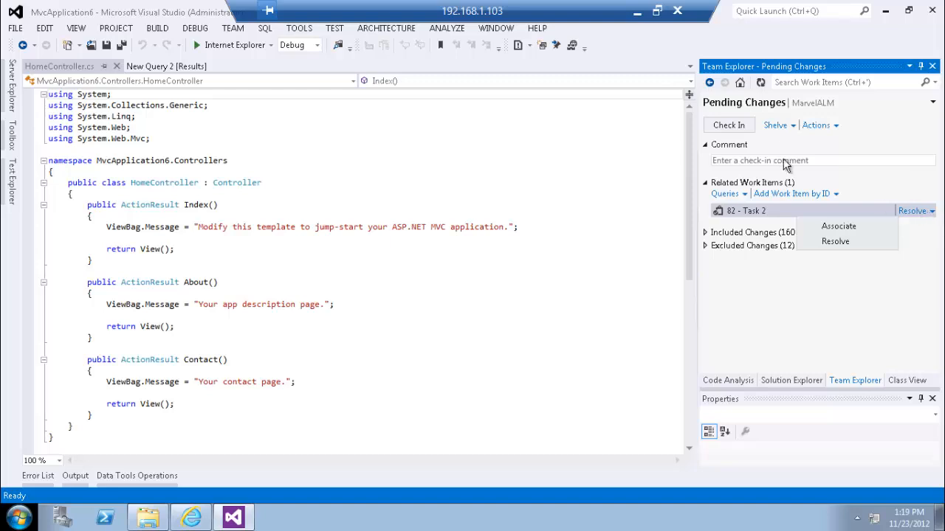
click(710, 83)
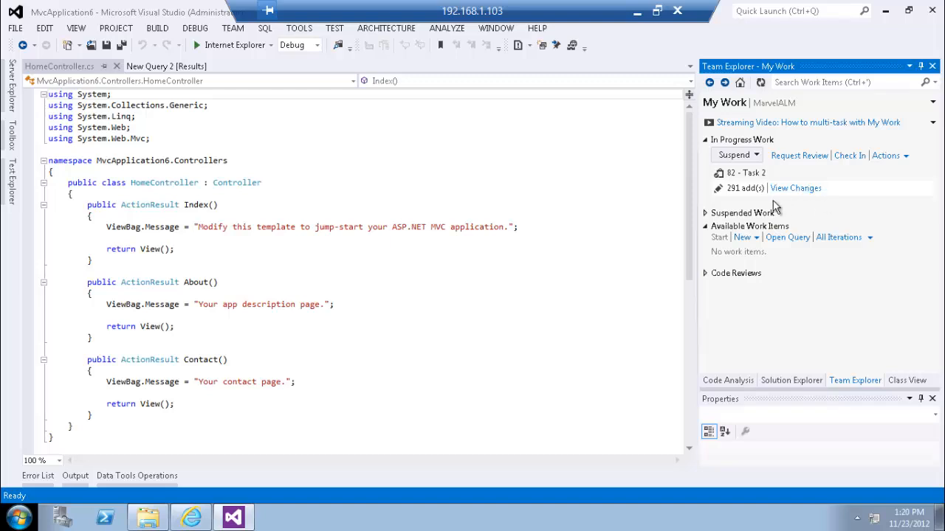
- Move Task 2 from In Progress Work back to Available Work Items, and refresh the Sprint 1 board in the browser
drag(729, 172, 753, 258)
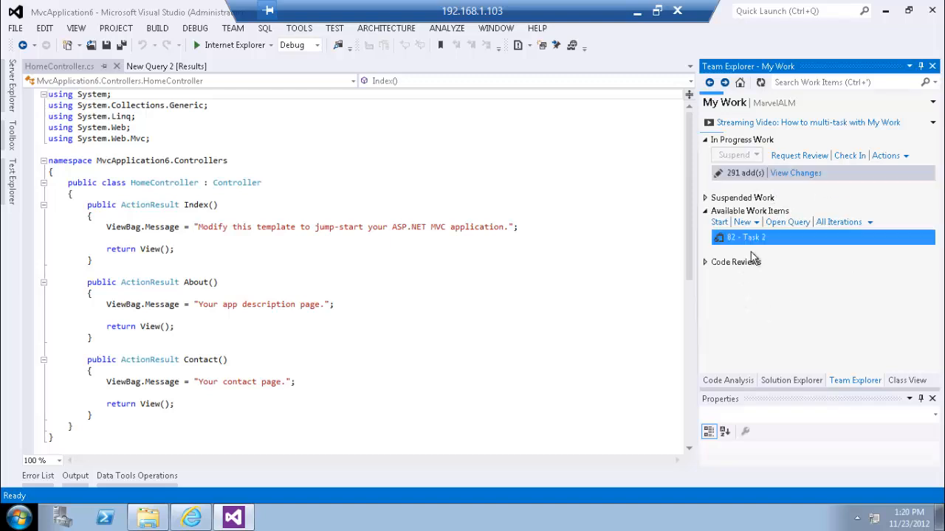
click(191, 517)
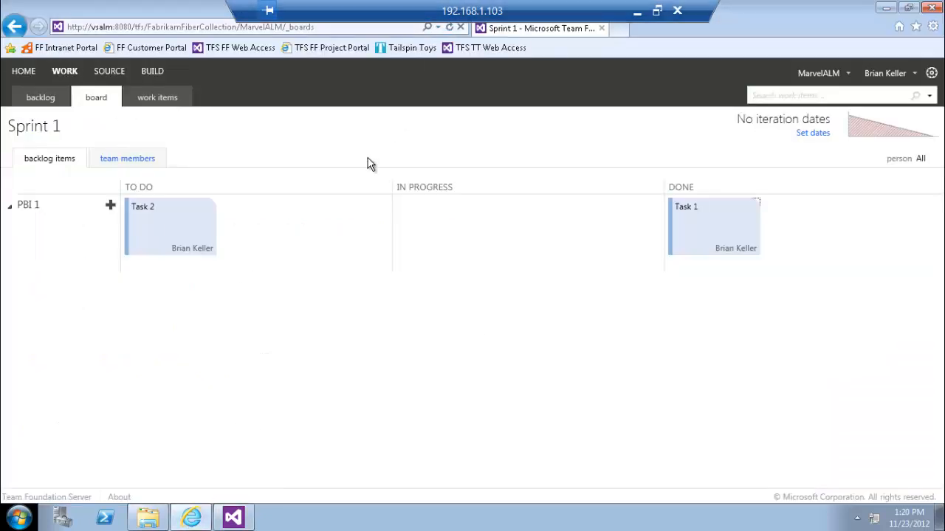
click(449, 26)
- Move Task 2 to In Progress on the Sprint 1 board, refresh the board, and refresh My Work in Visual Studio
drag(172, 213, 454, 236)
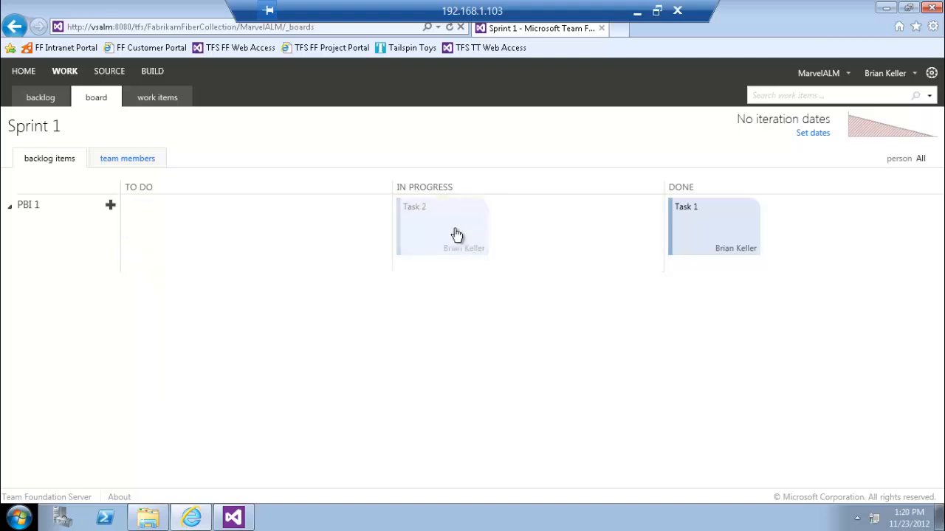
click(450, 28)
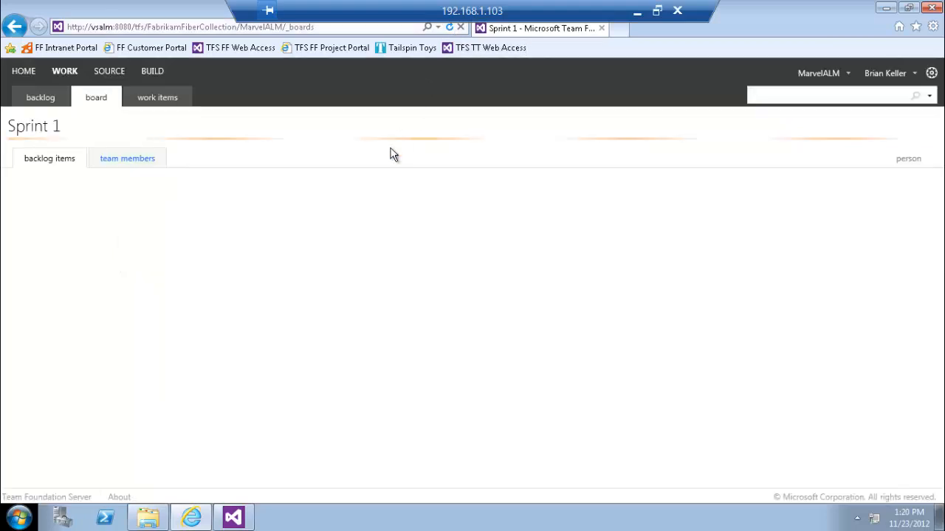
click(233, 517)
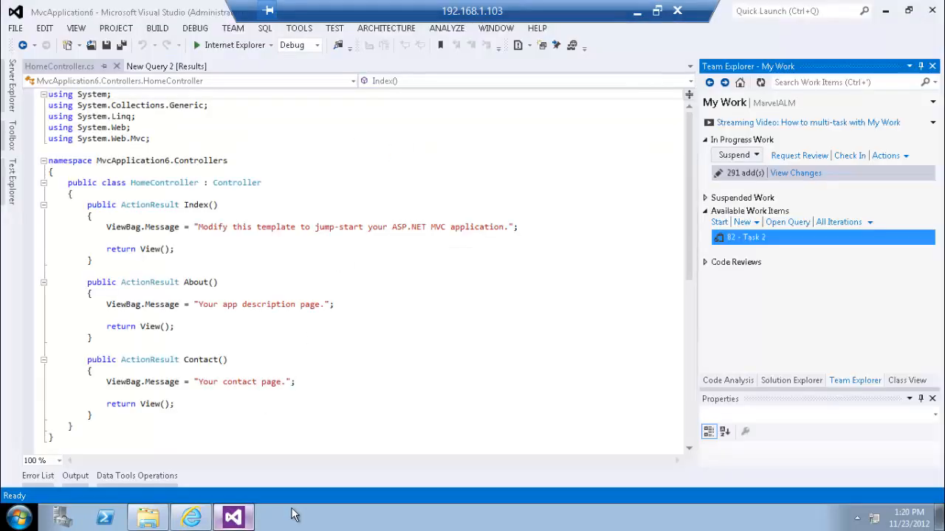
click(761, 82)
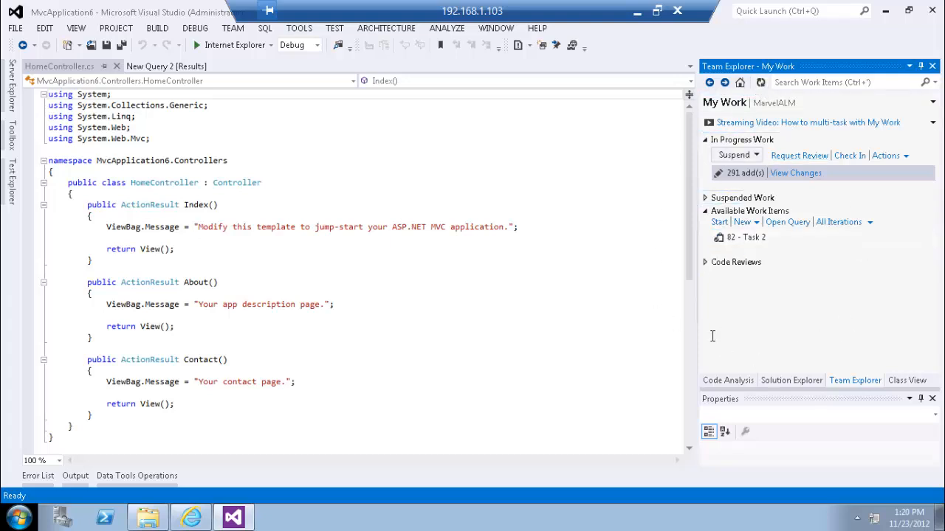